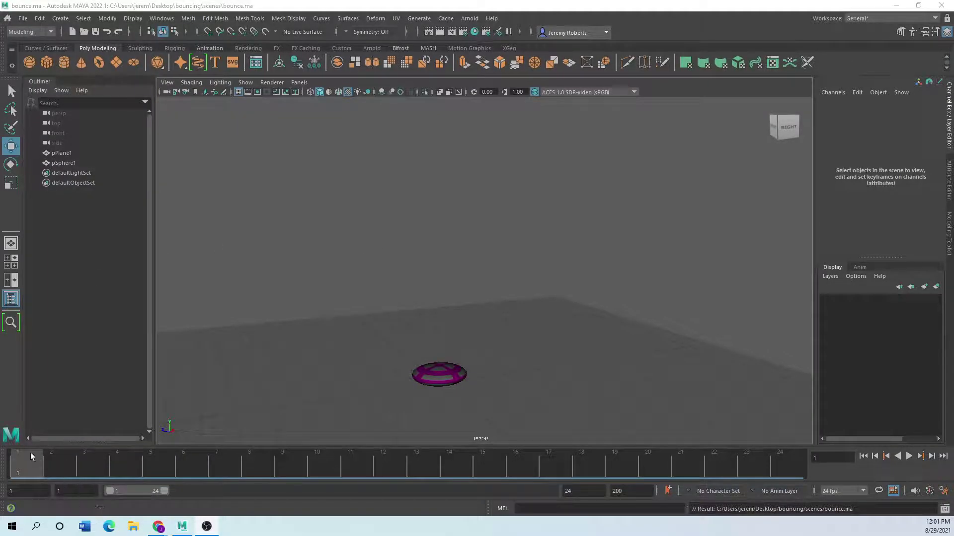
Preview the bounce, set the playback end time to 120 frames, and play it again
key(alt+v)
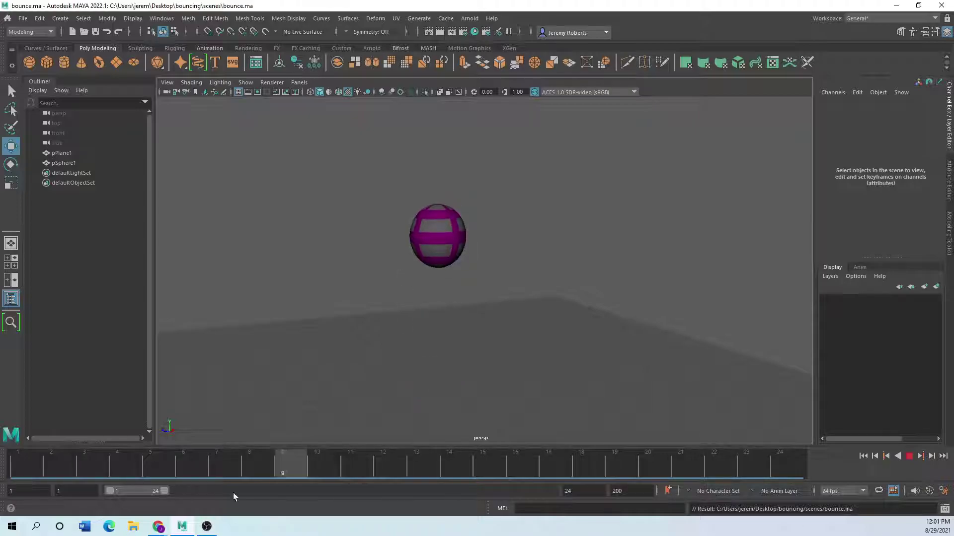
key(alt+v)
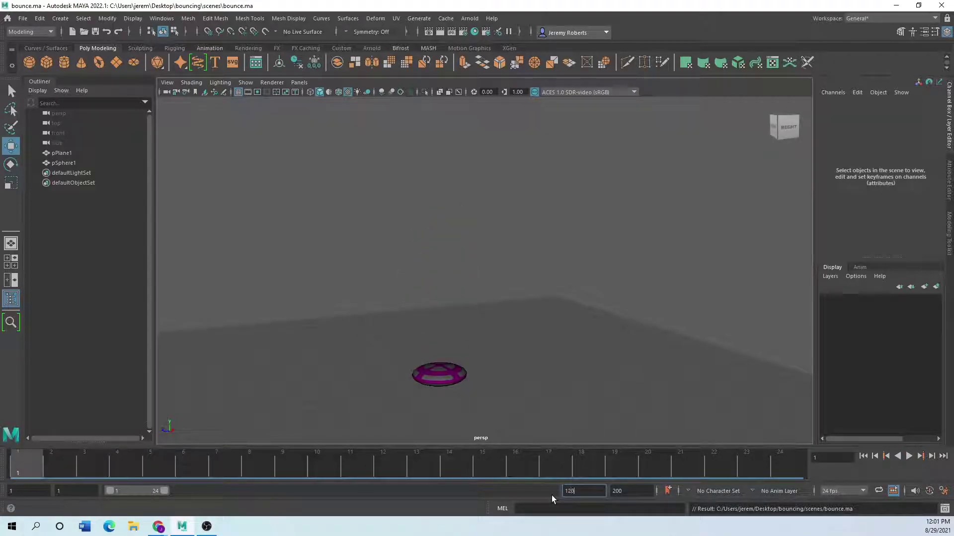
key(Return)
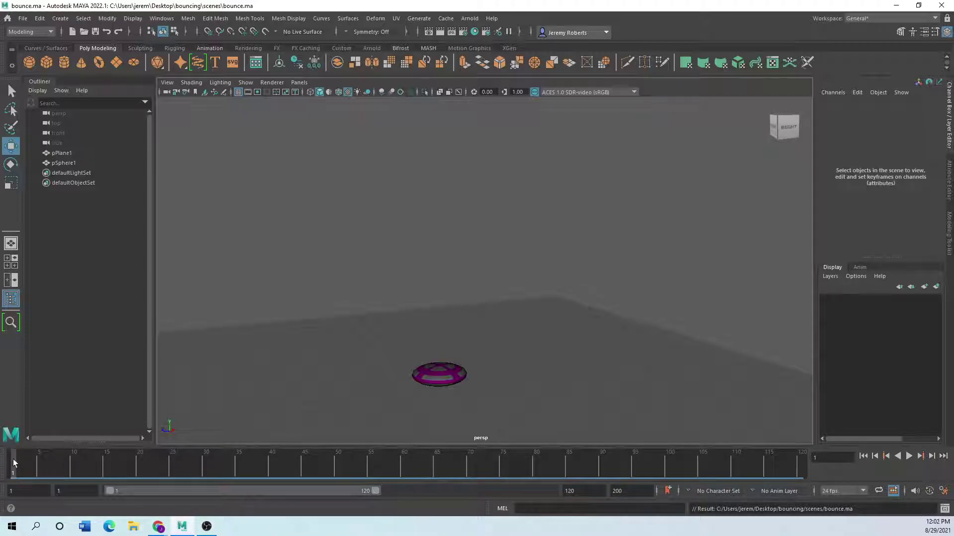
key(alt+v)
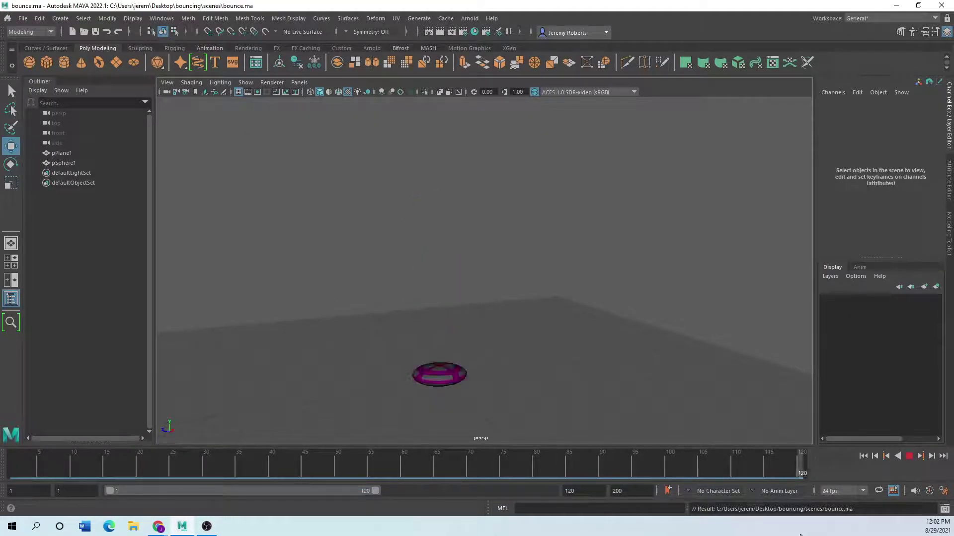
key(alt+v)
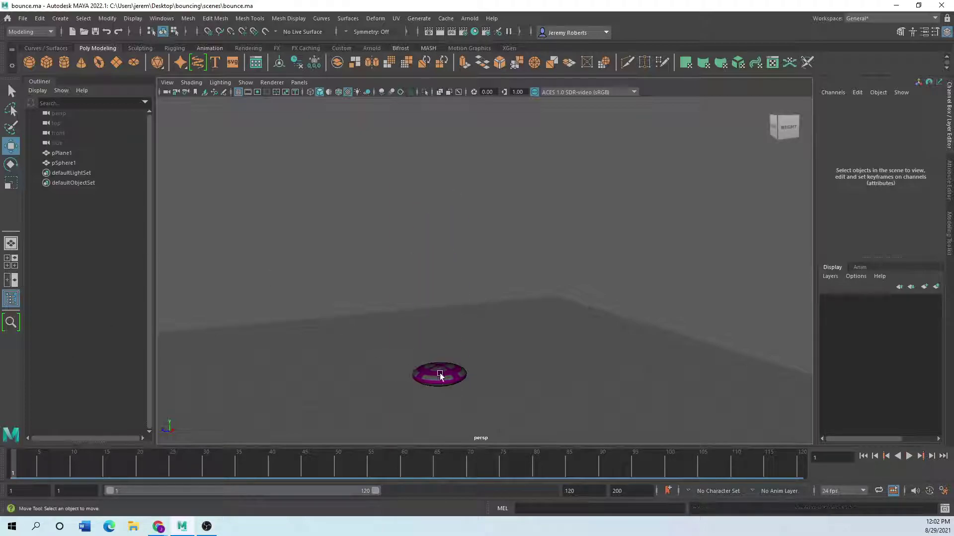
click(440, 374)
key(alt+v)
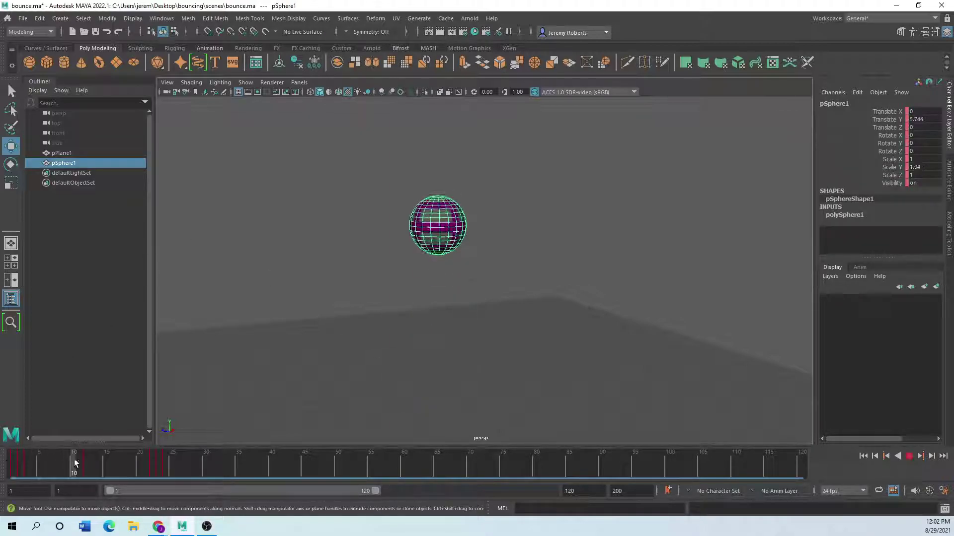
drag(165, 467, 162, 462)
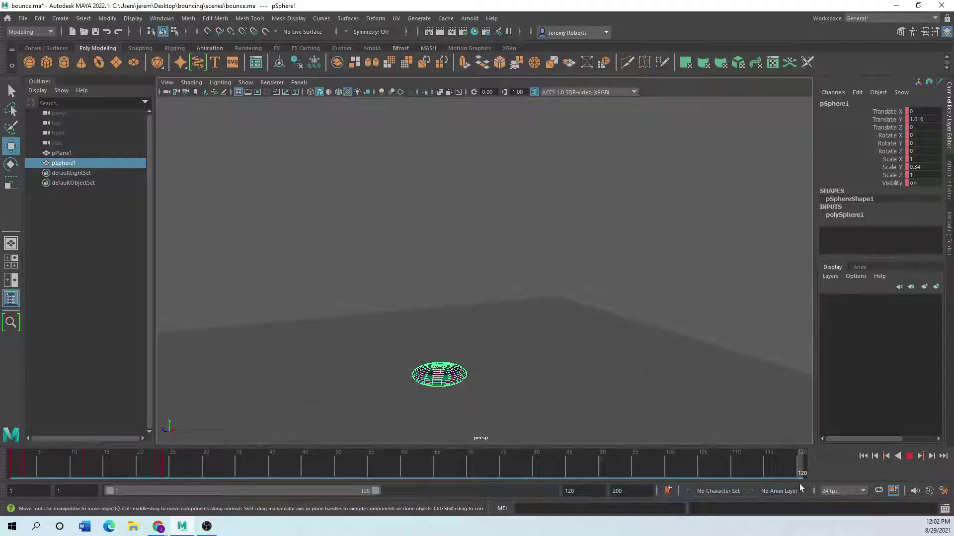
key(alt+v)
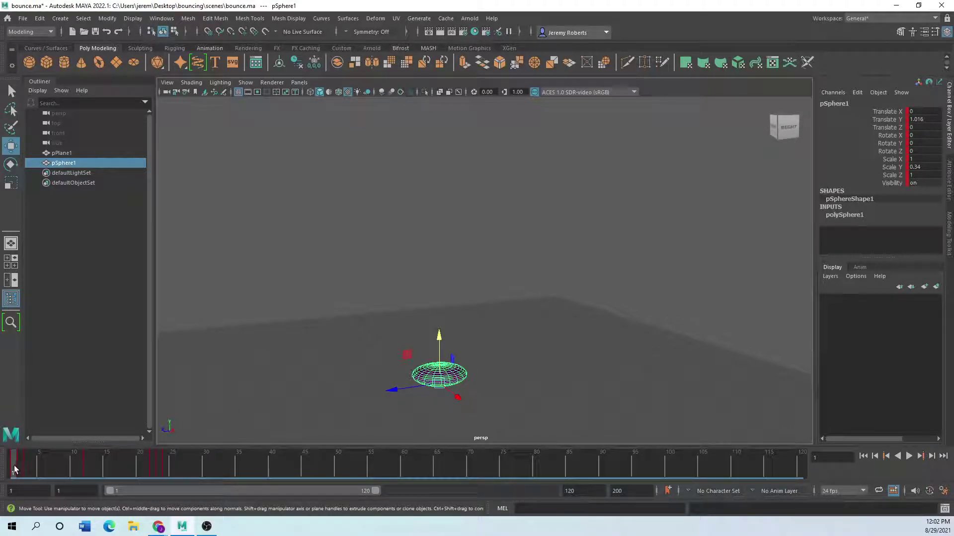
key(alt+v)
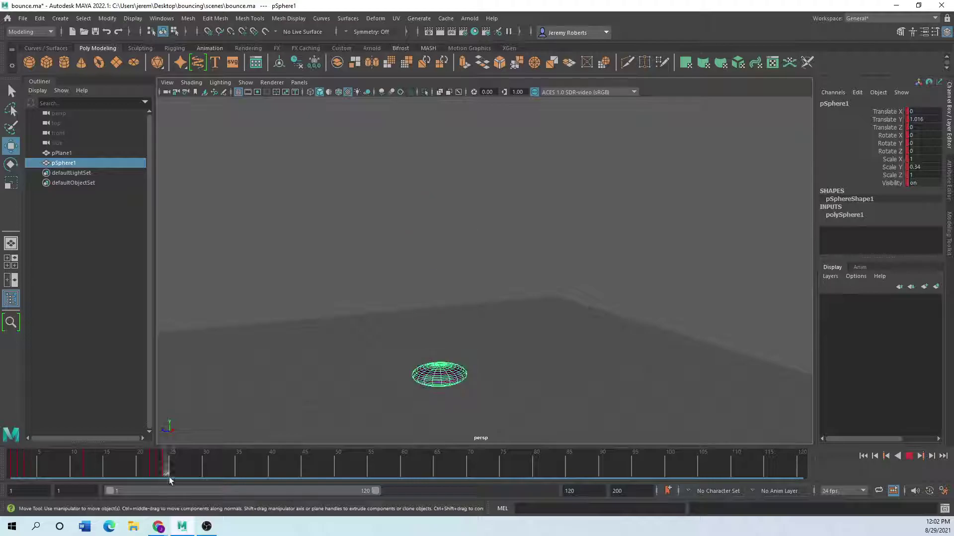
key(Escape)
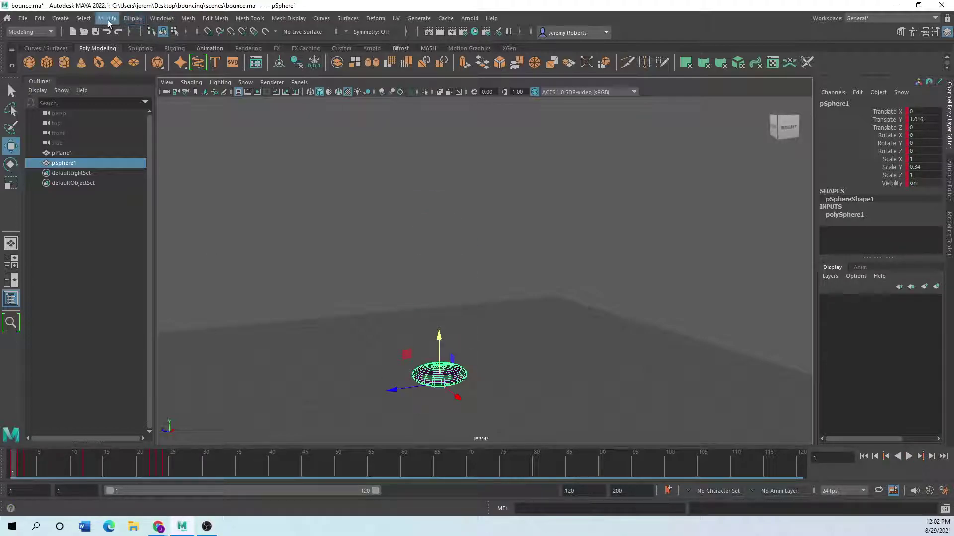
In the Graph Editor, set the ball's curves to Post Infinity Cycle
click(155, 19)
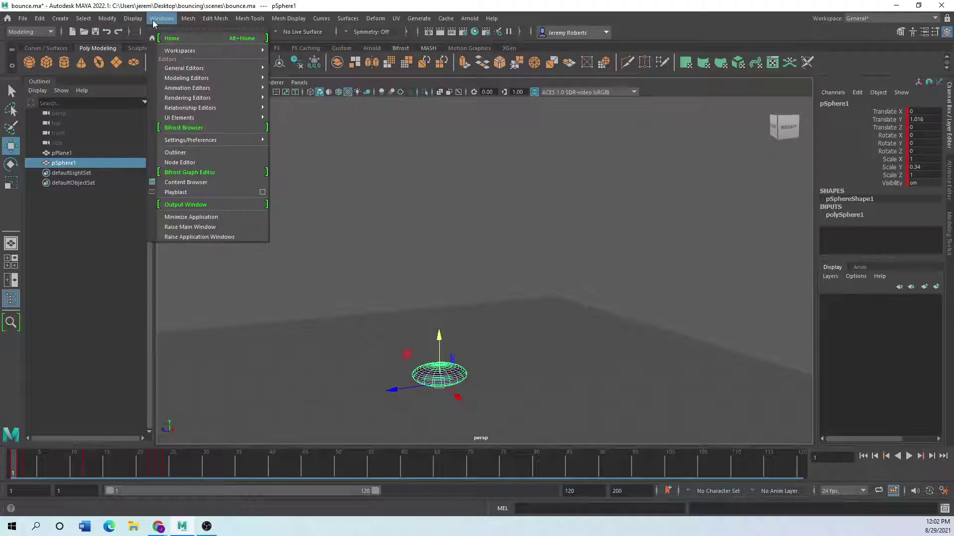
mouse_move(223, 88)
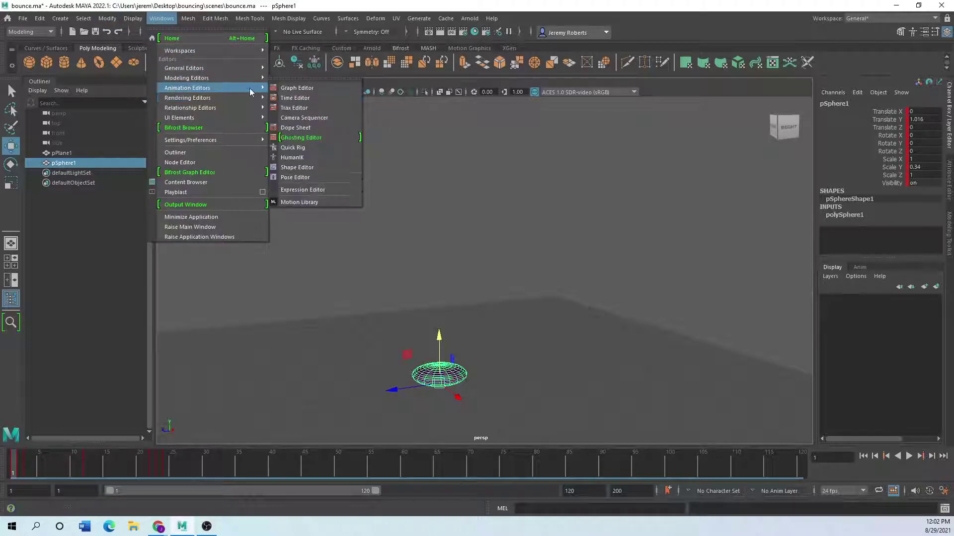
click(297, 88)
drag(89, 94, 465, 279)
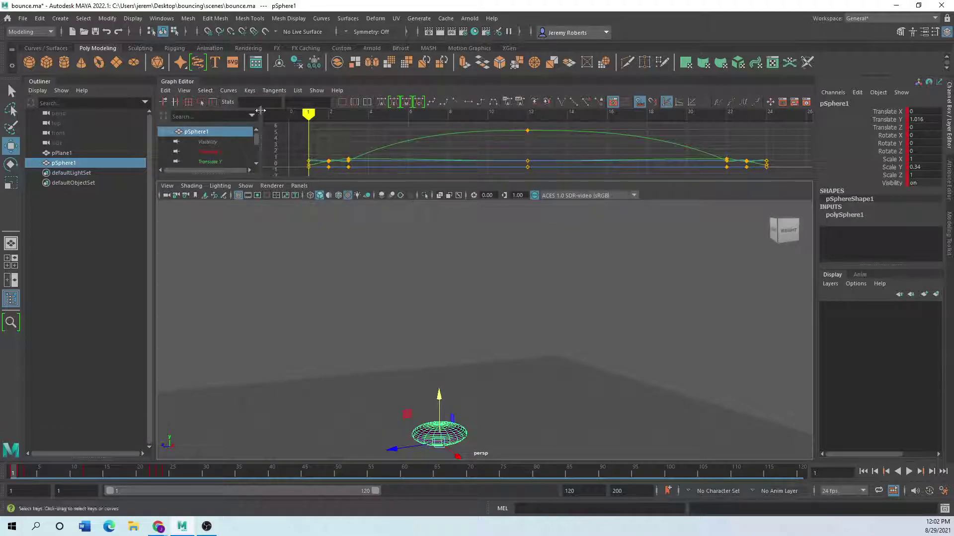
drag(174, 82, 455, 78)
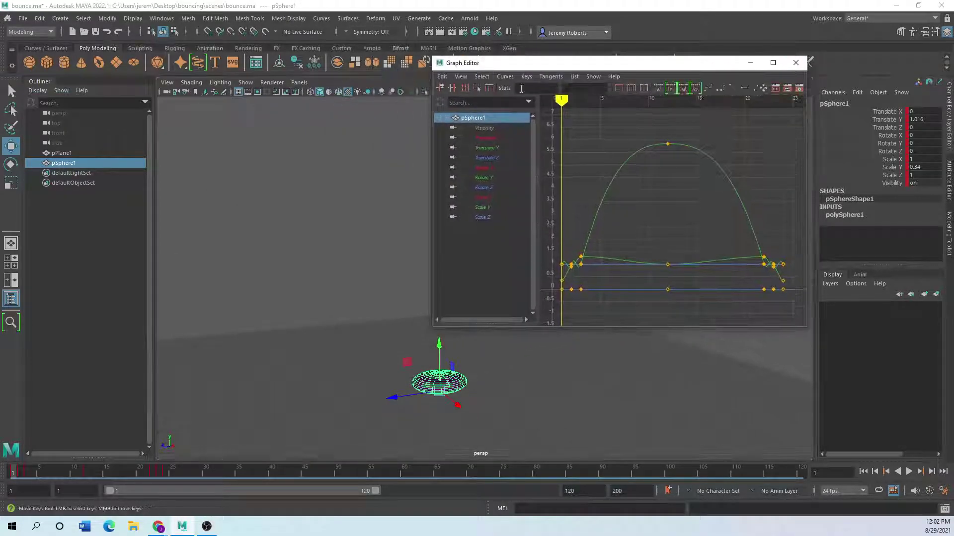
click(505, 78)
mouse_move(527, 95)
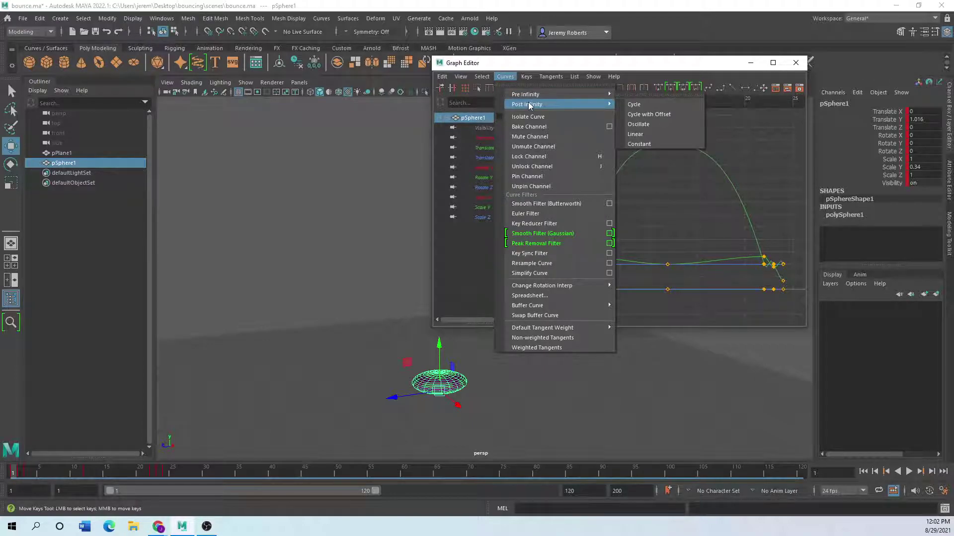
click(645, 106)
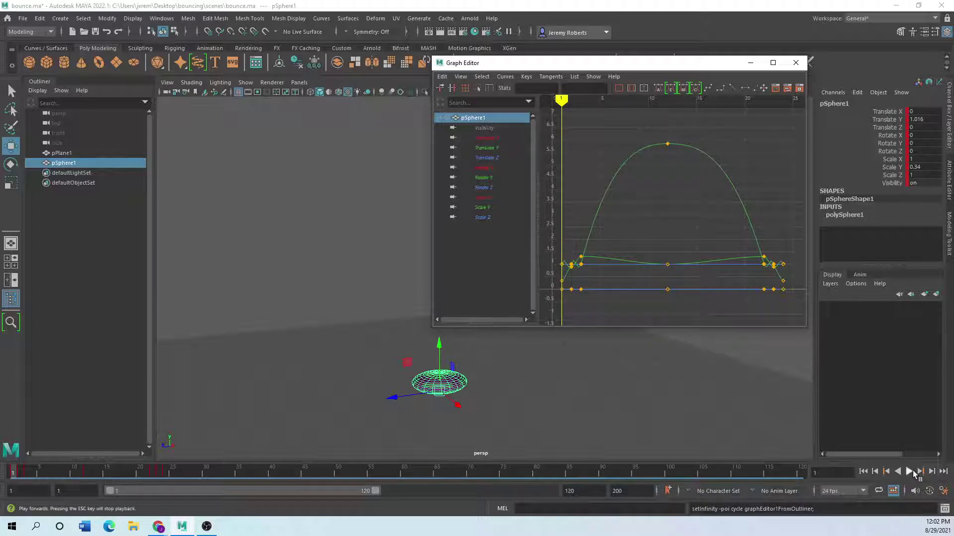
Play the animation to confirm the bounce loops across the 120 frames
click(909, 472)
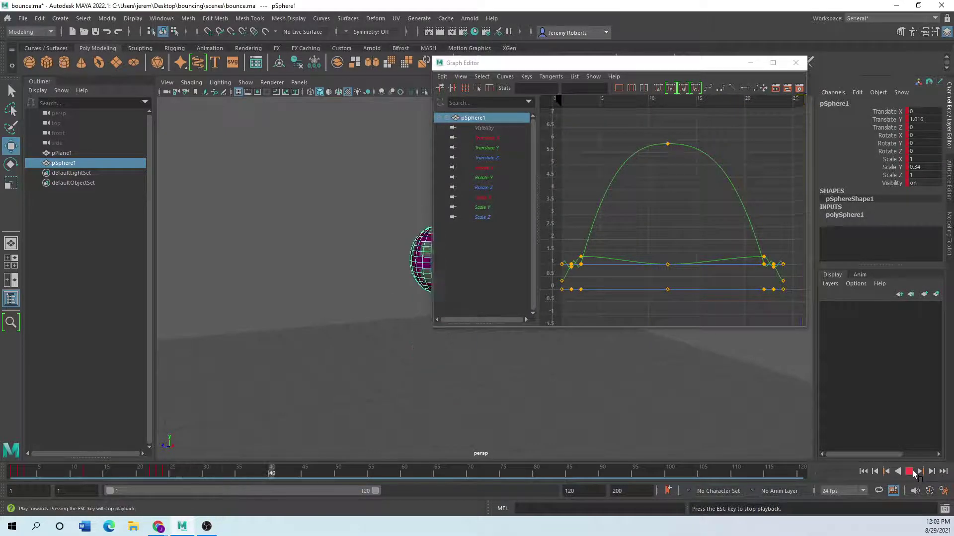
drag(574, 67, 650, 51)
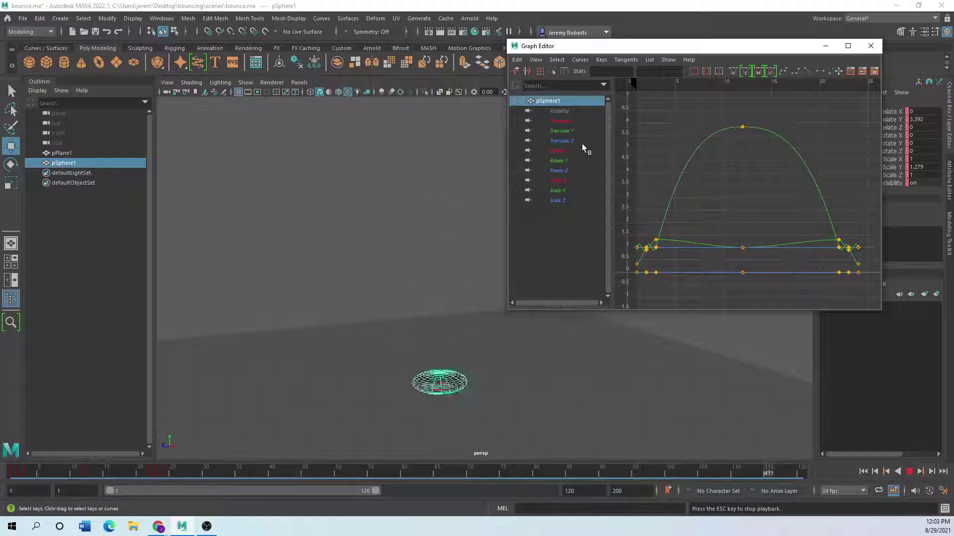
click(909, 472)
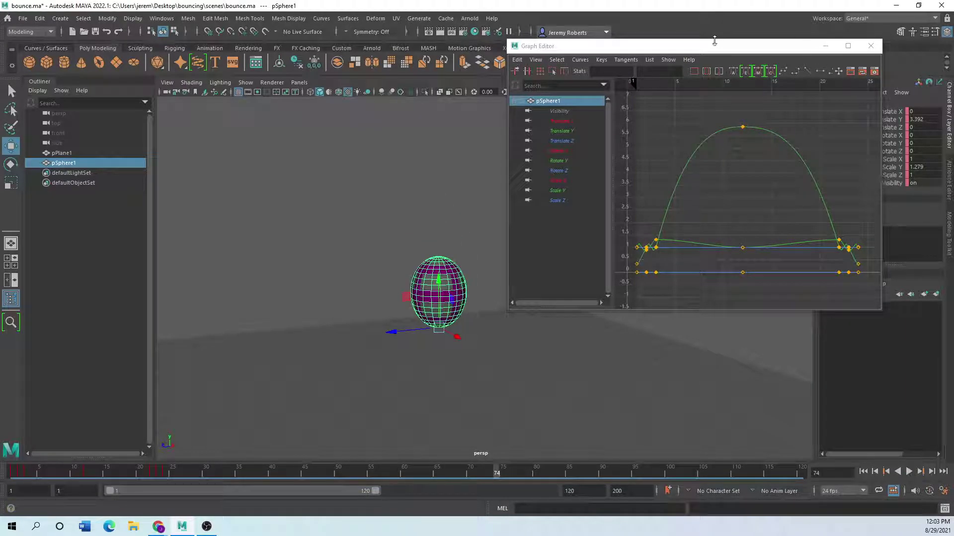
drag(715, 40, 747, 55)
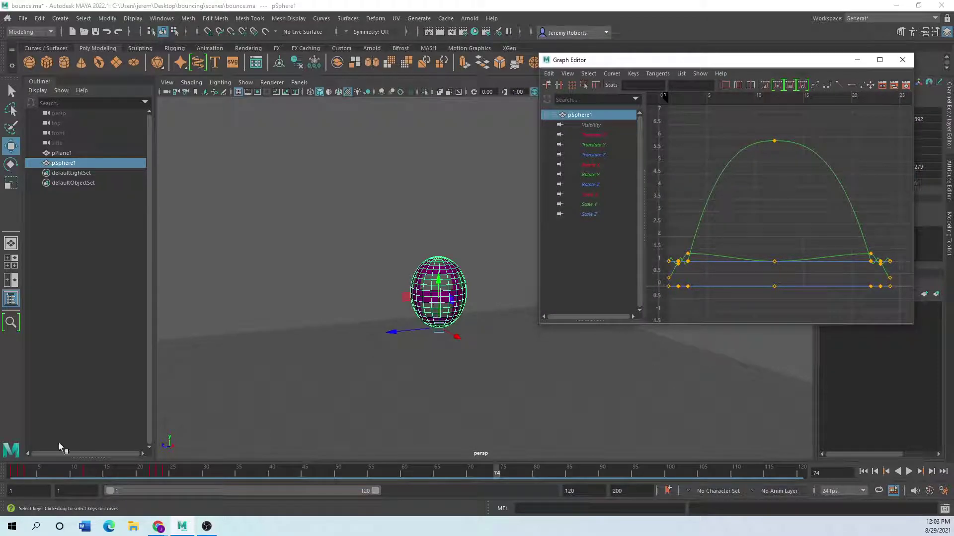
key(alt+v)
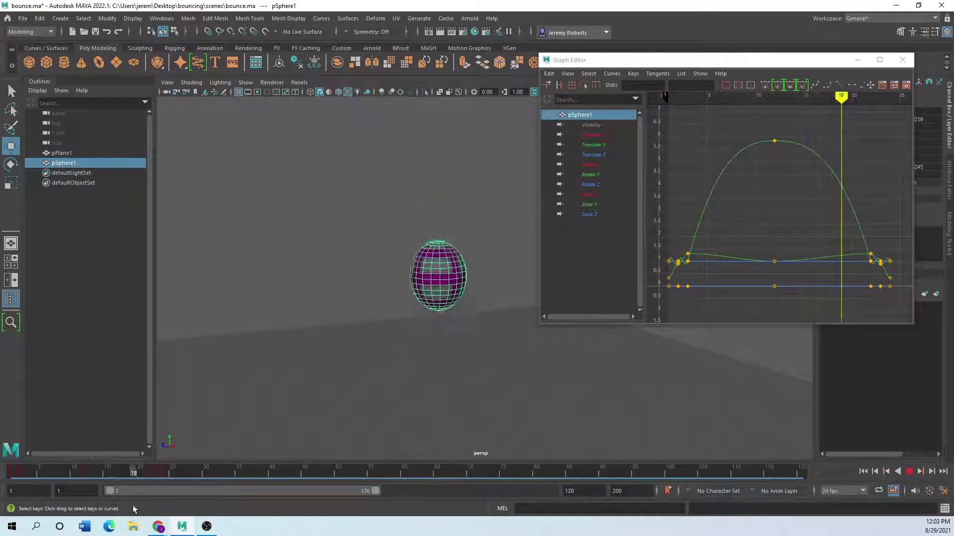
key(Escape)
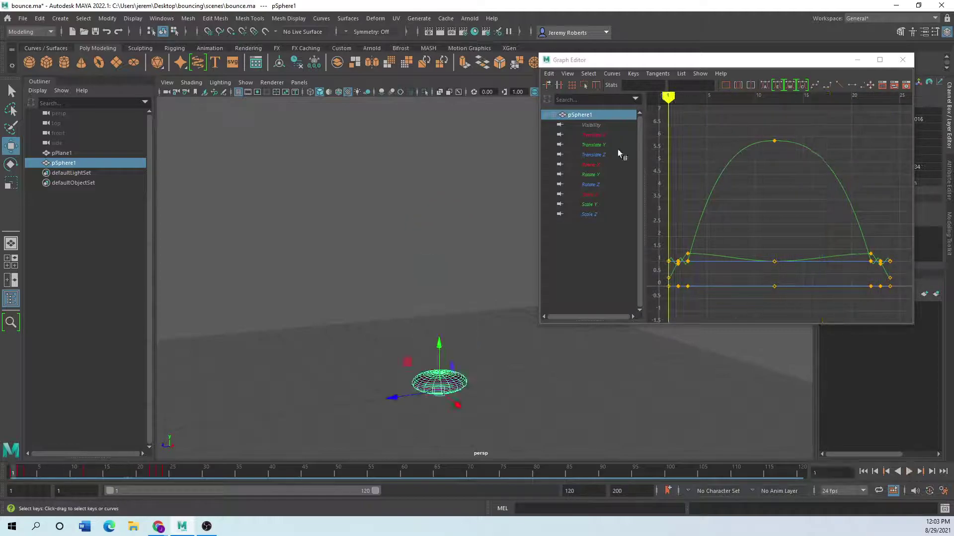
Close the Graph Editor and create a NURBS circle from the Curves / Surfaces shelf
drag(716, 52, 276, 47)
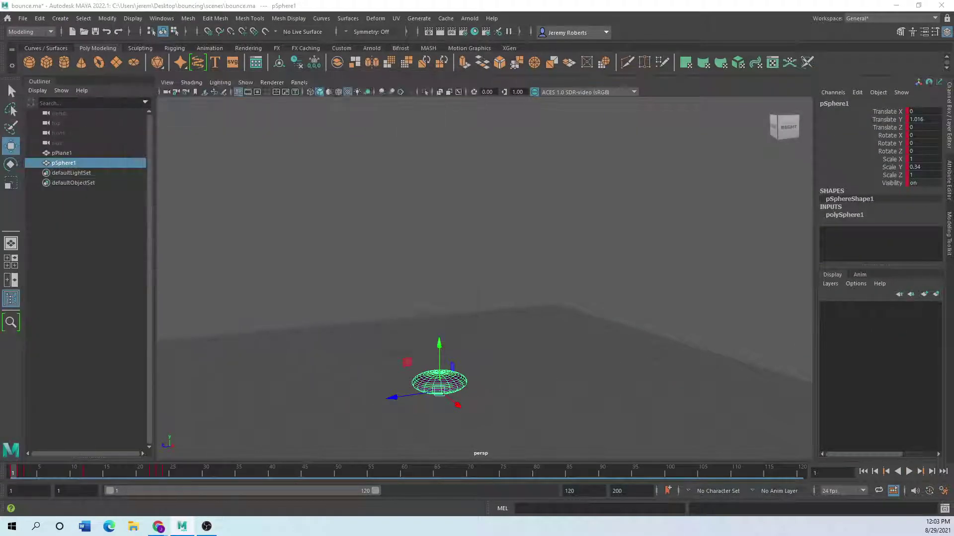
scroll(316, 352, down, 2)
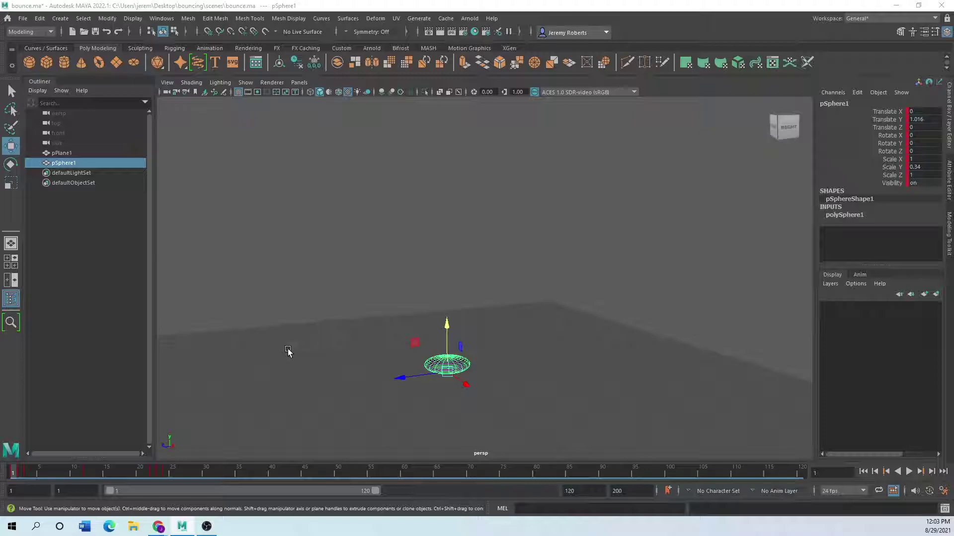
alt+drag(394, 381, 418, 304)
click(46, 49)
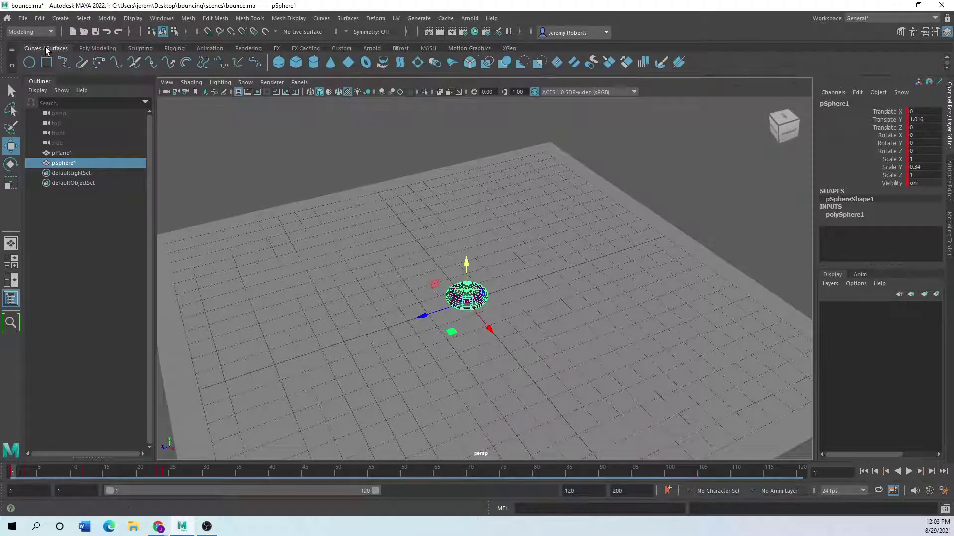
click(29, 65)
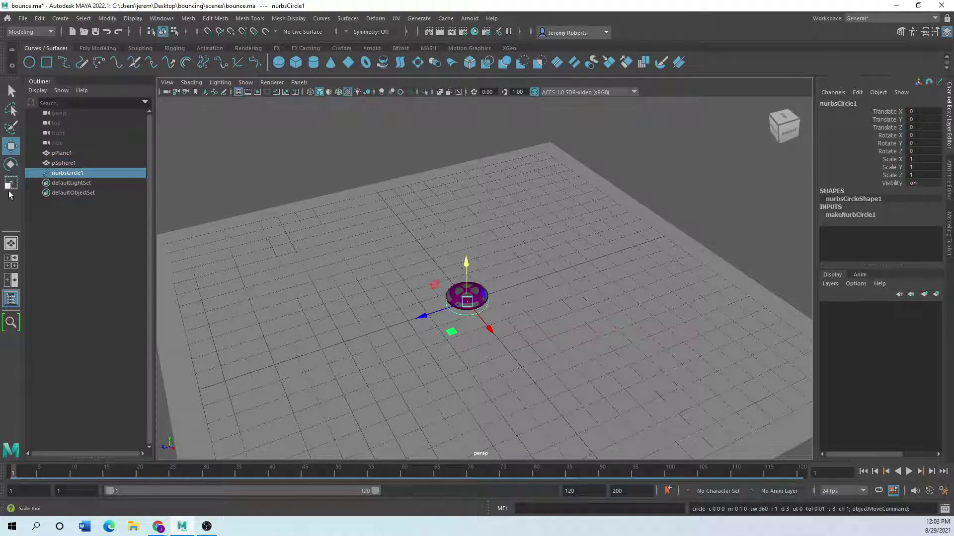
Scale nurbsCircle1 uniformly to about 6.913 around the ball, then return to the Move tool
click(11, 164)
key(r)
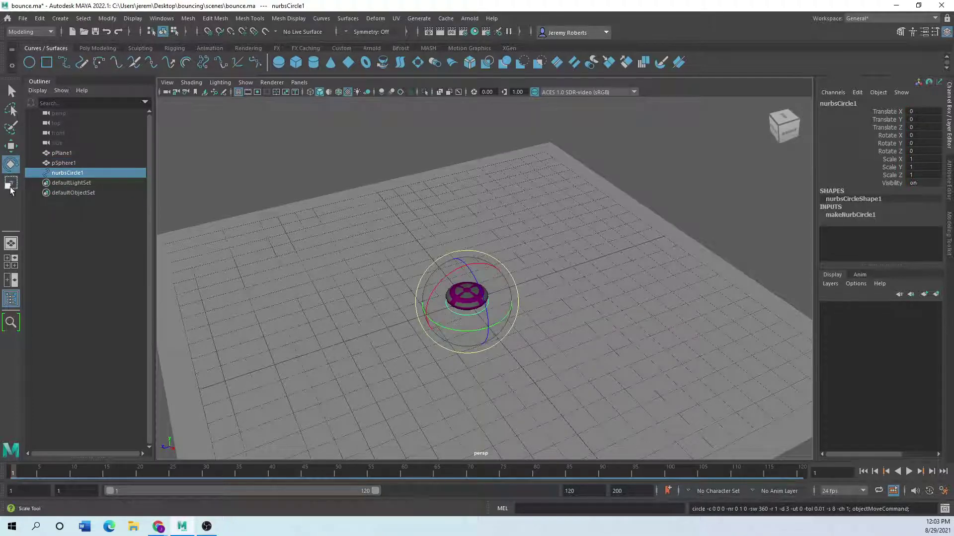
drag(466, 301, 661, 265)
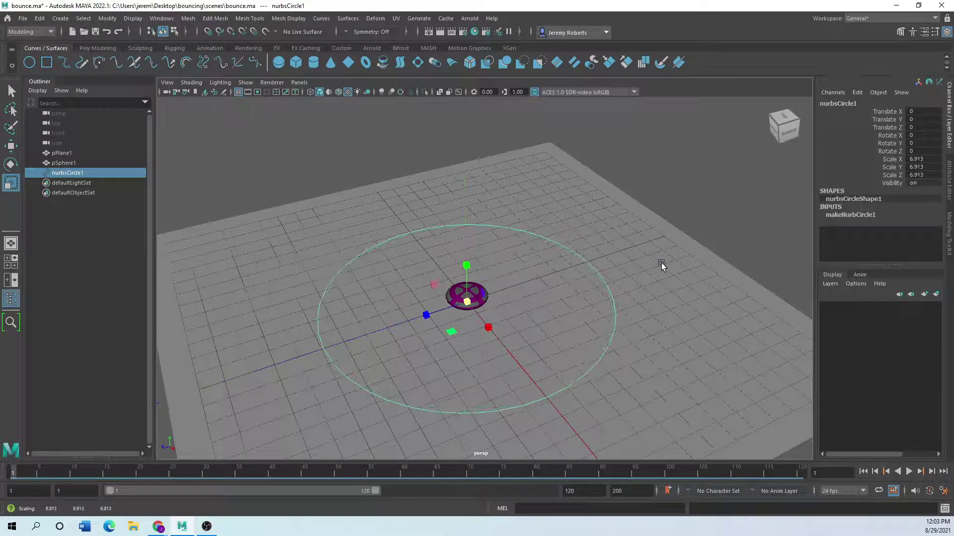
click(450, 287)
click(11, 146)
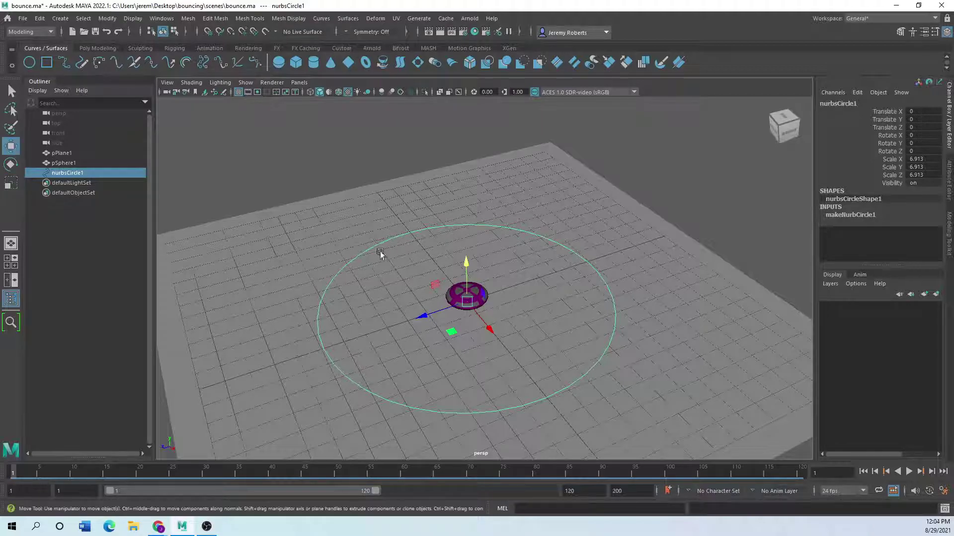
click(479, 290)
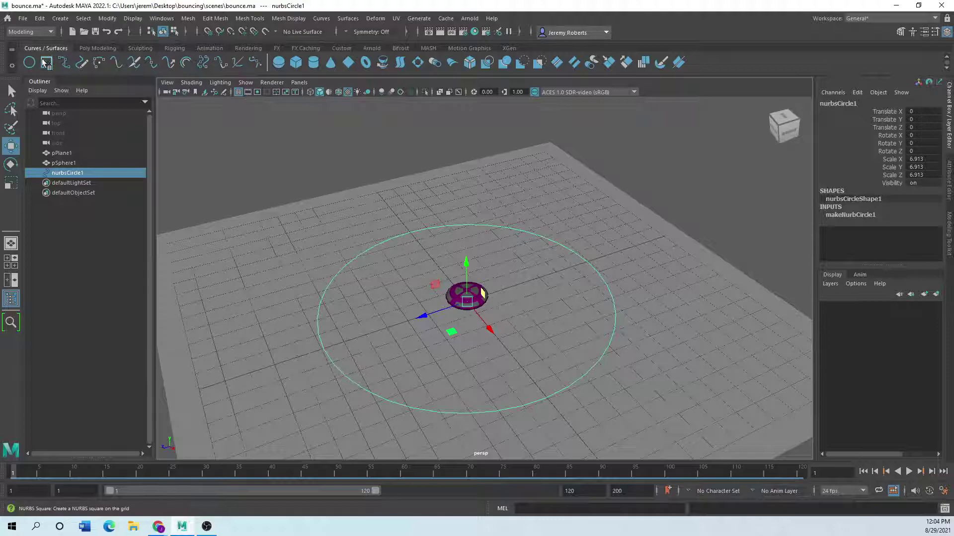
click(30, 31)
click(32, 62)
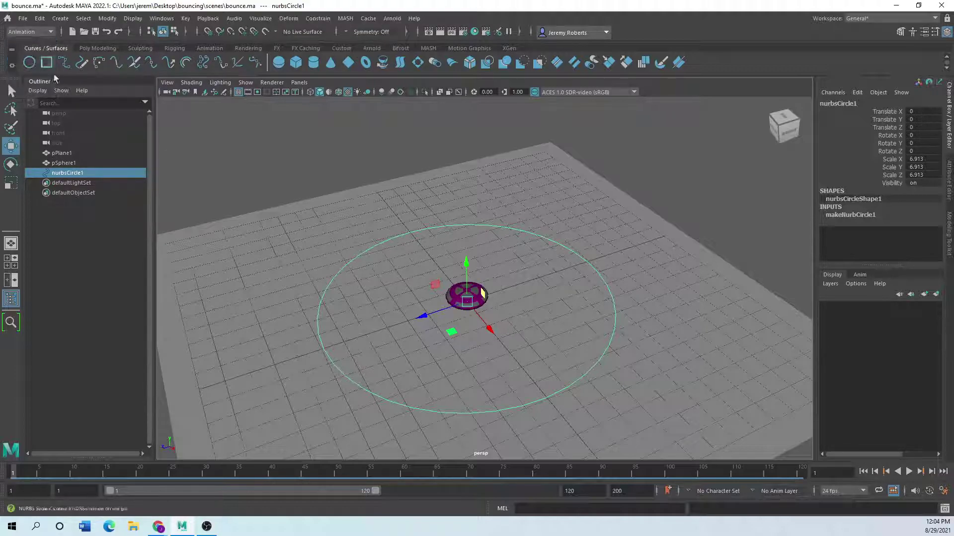
click(318, 19)
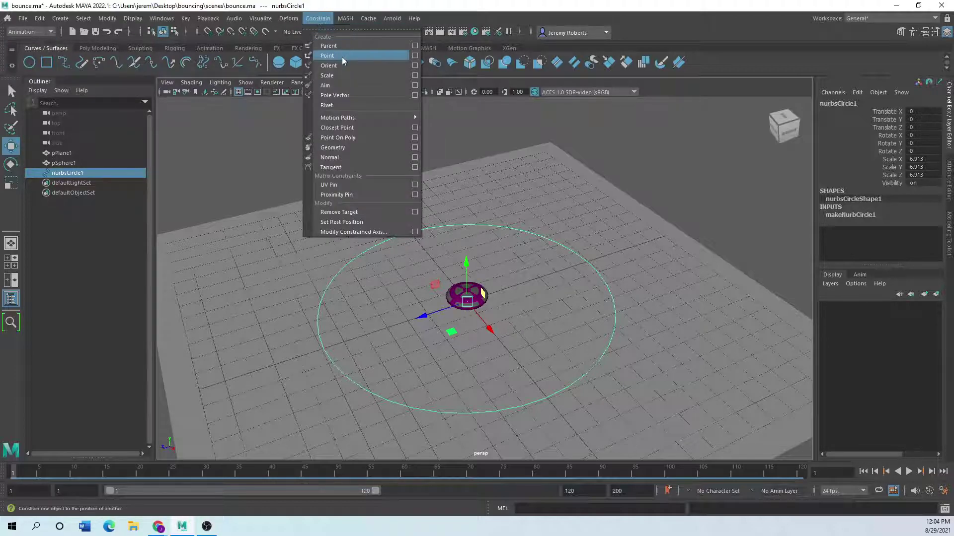
click(475, 292)
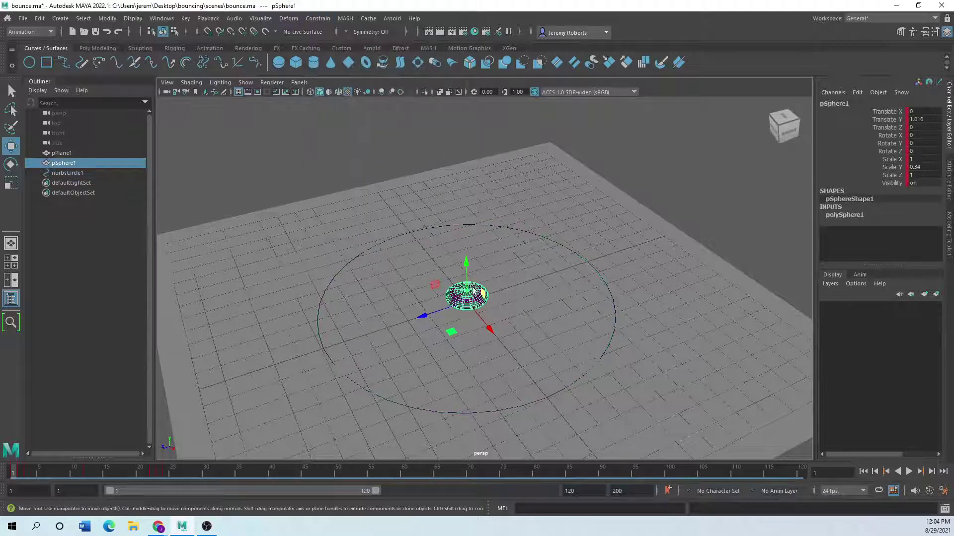
shift+click(335, 272)
click(308, 23)
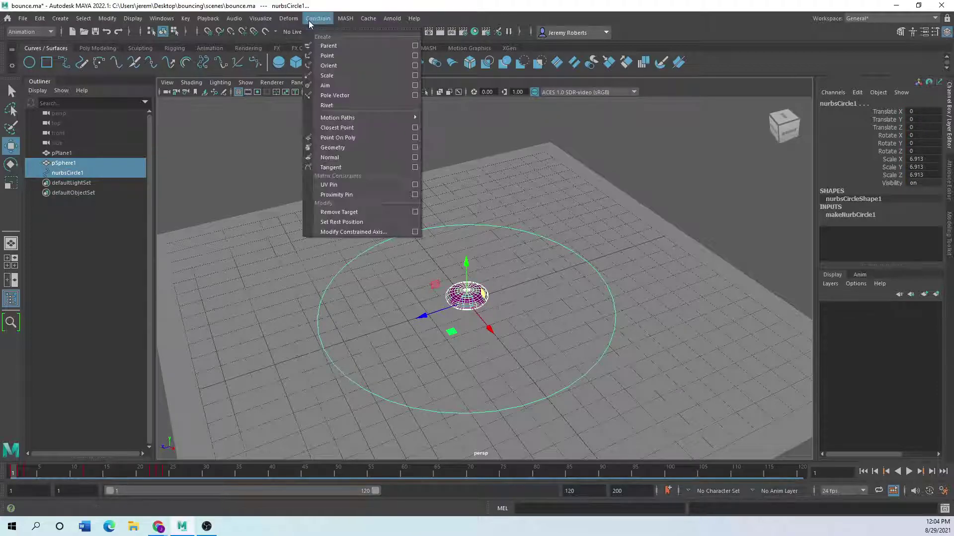
mouse_move(343, 118)
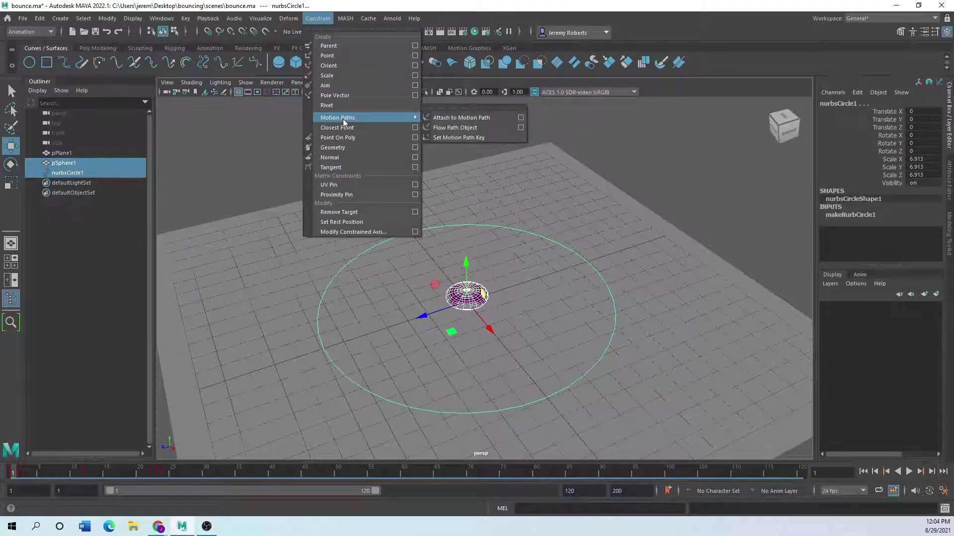
click(468, 118)
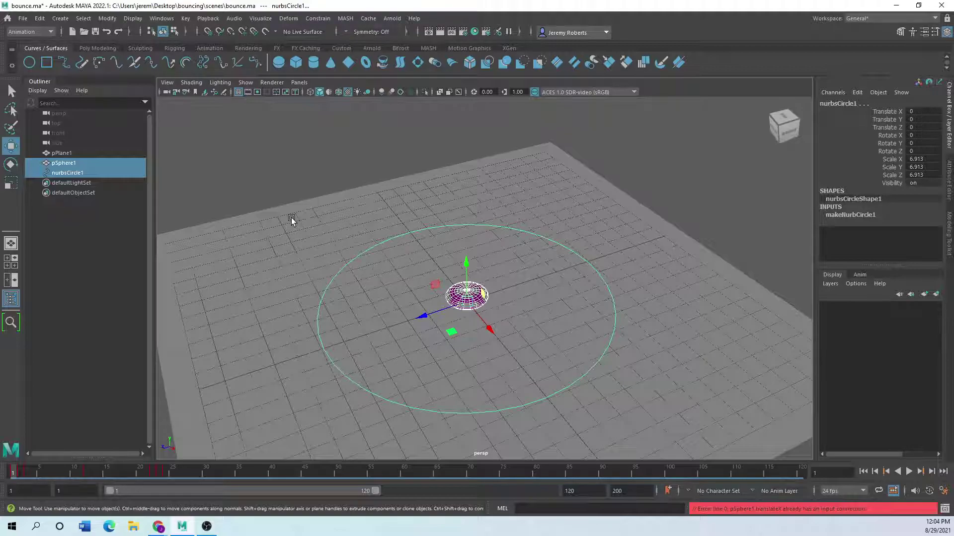
click(210, 204)
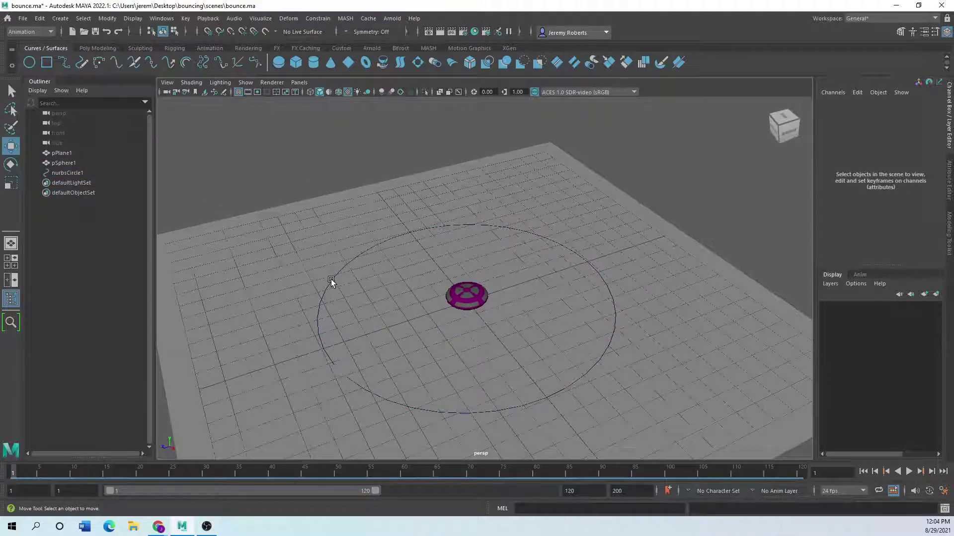
Group pSphere1 into group1 with Ctrl+G and check it in the Outliner
click(471, 303)
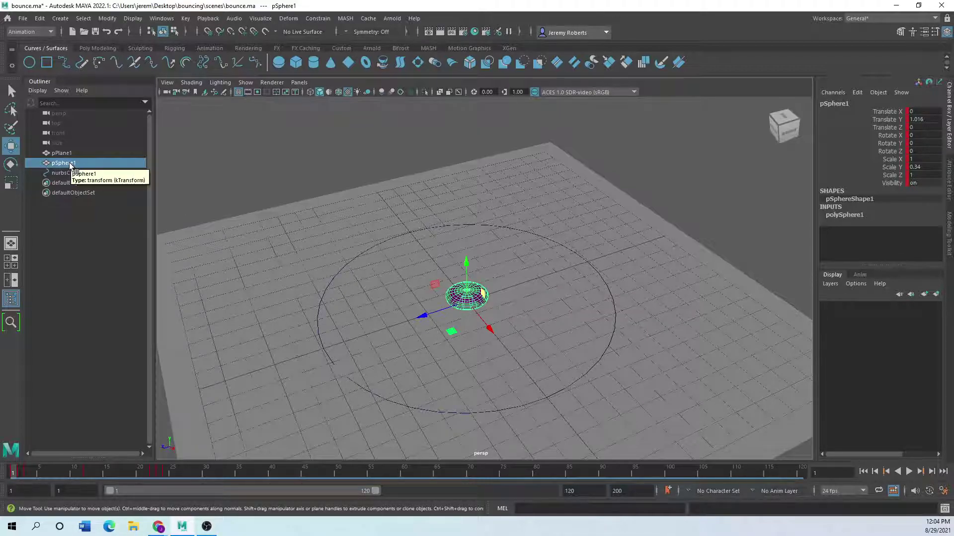
key(shift+g)
key(ctrl+z)
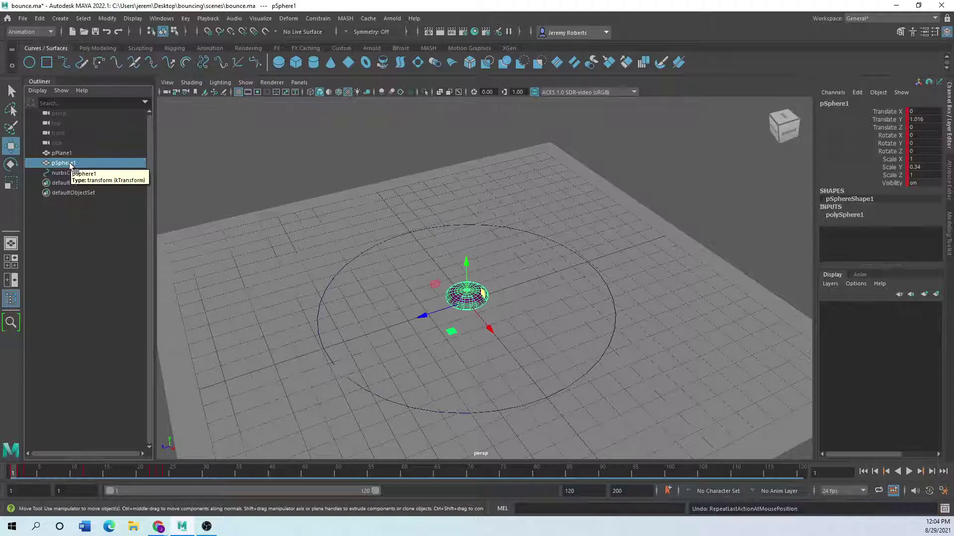
key(ctrl+g)
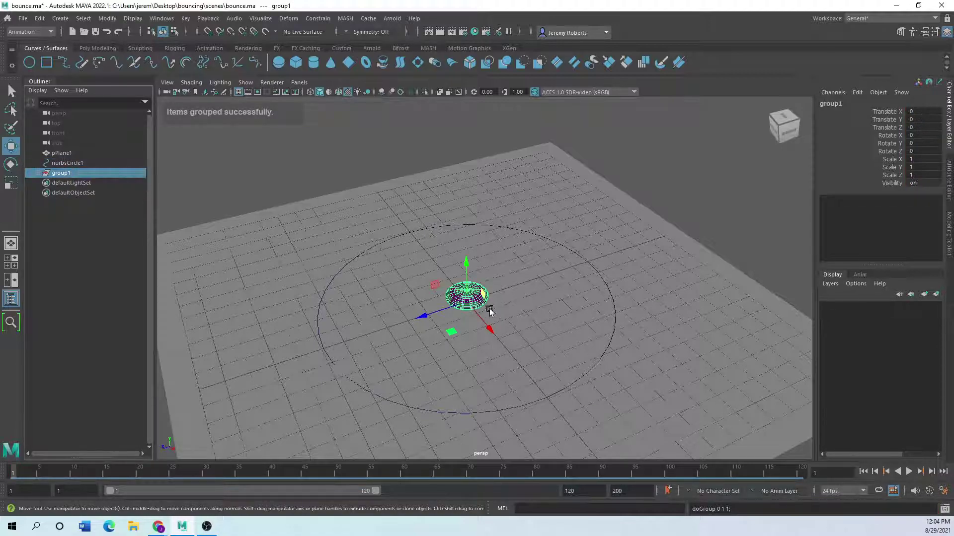
click(38, 173)
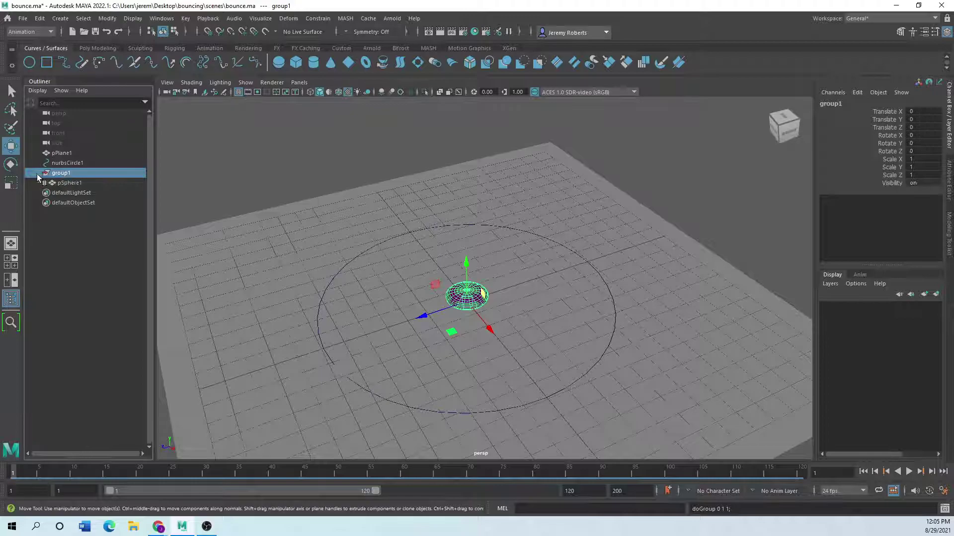
click(38, 173)
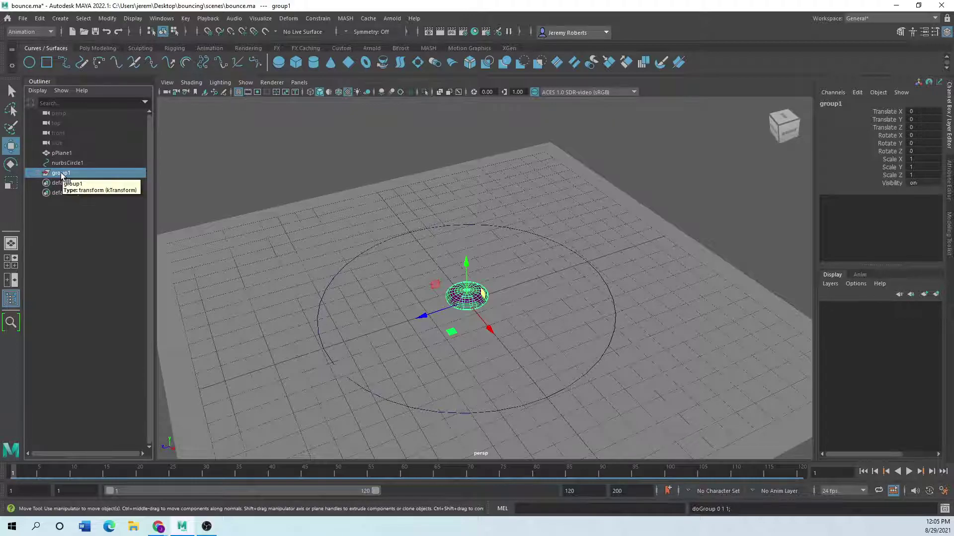
Select group1 together with nurbsCircle1
shift+click(319, 311)
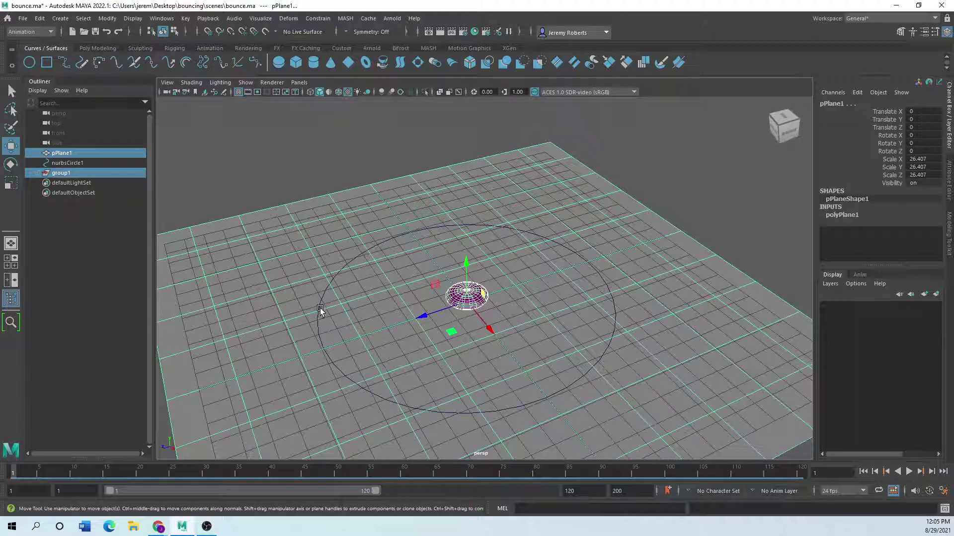
click(214, 195)
click(63, 174)
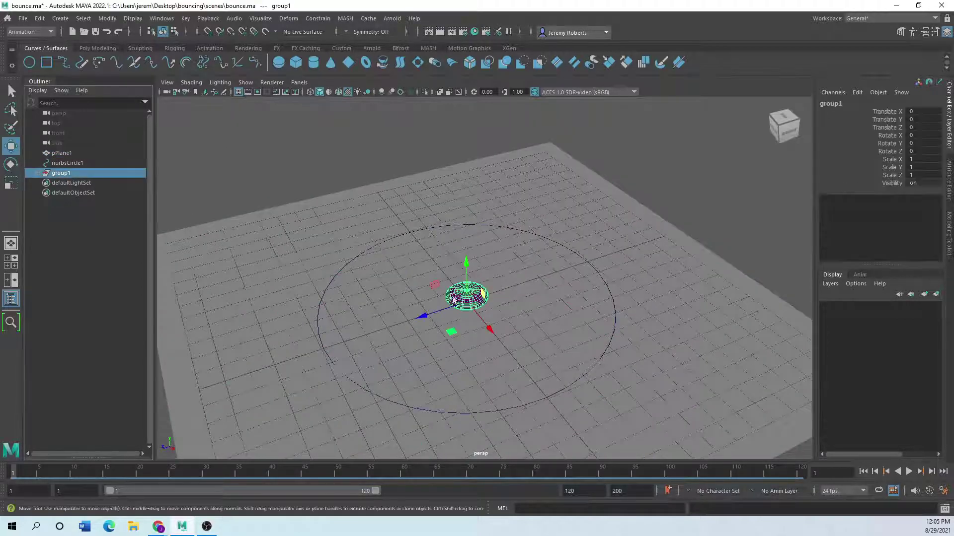
shift+click(319, 308)
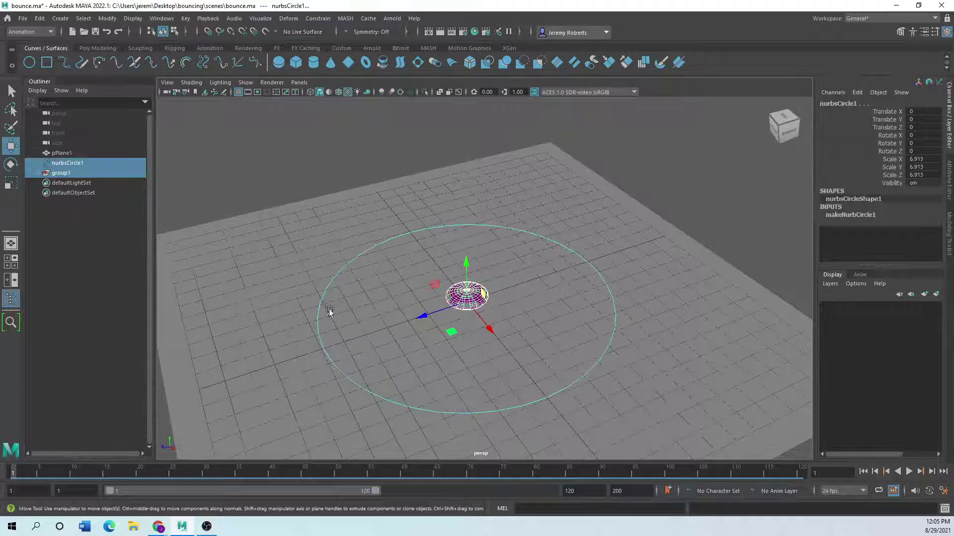
Attach group1 to nurbsCircle1 with Attach to Motion Path
click(326, 18)
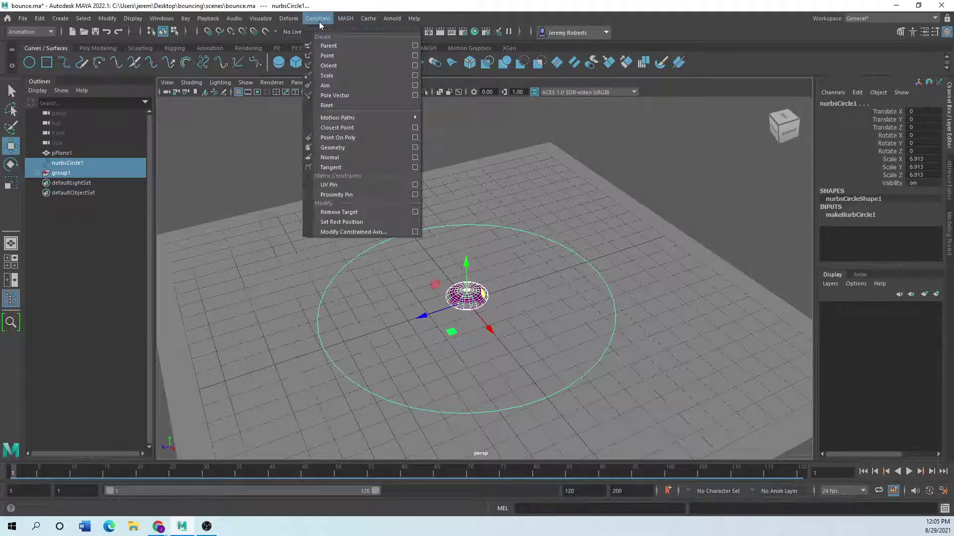
mouse_move(358, 118)
click(455, 117)
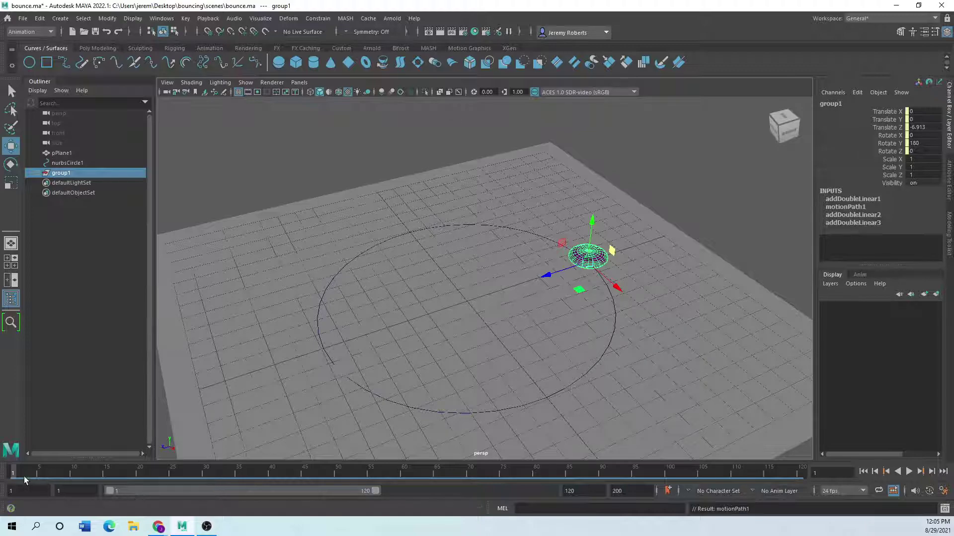
Scrub and play the timeline to watch the ball circle, stopping at frame 89
mouse_move(14, 473)
mouse_down()
mouse_move(464, 510)
mouse_move(763, 522)
mouse_move(710, 496)
mouse_move(12, 490)
mouse_up()
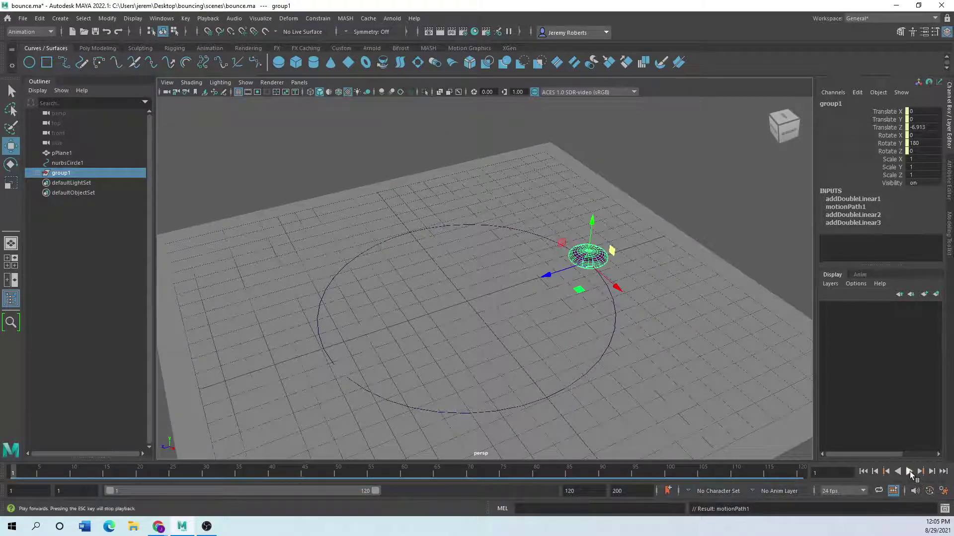
click(910, 472)
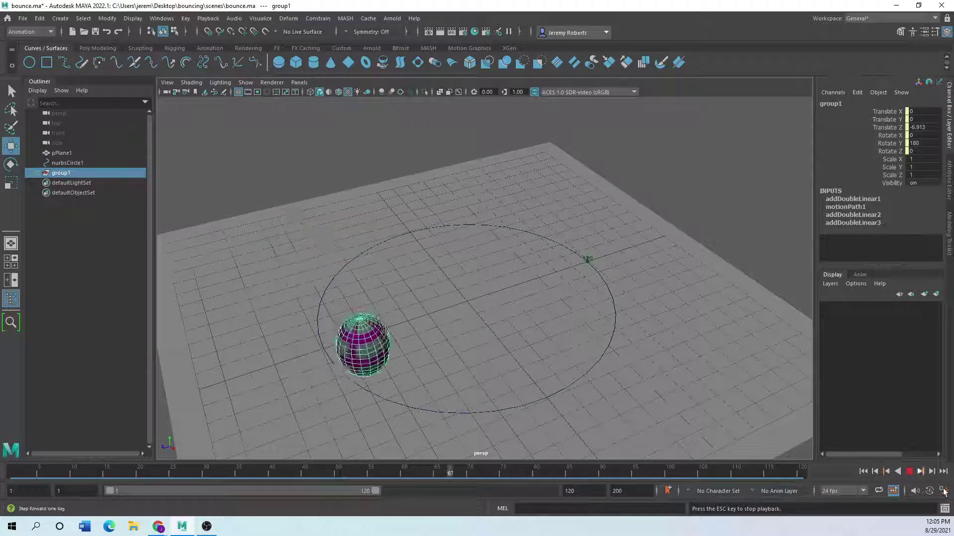
click(908, 472)
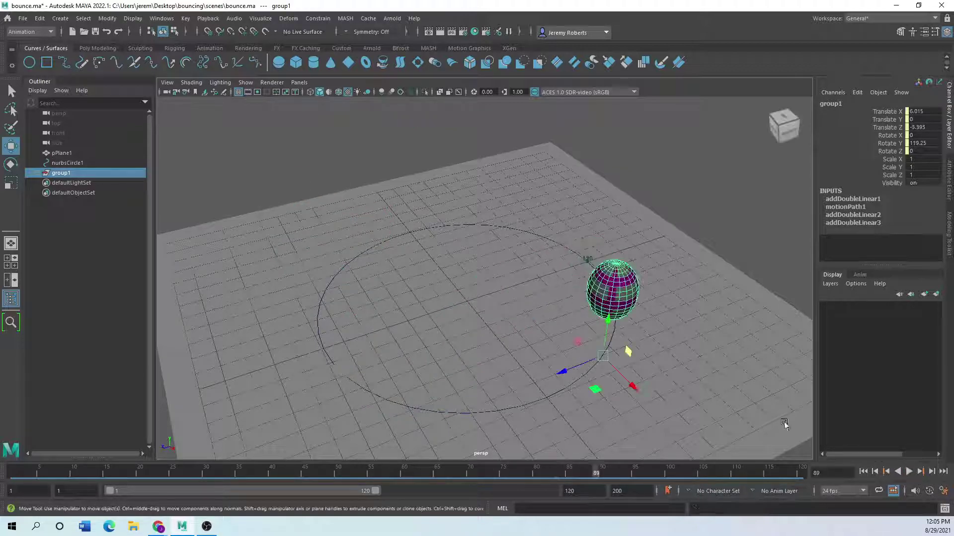
click(546, 396)
click(555, 394)
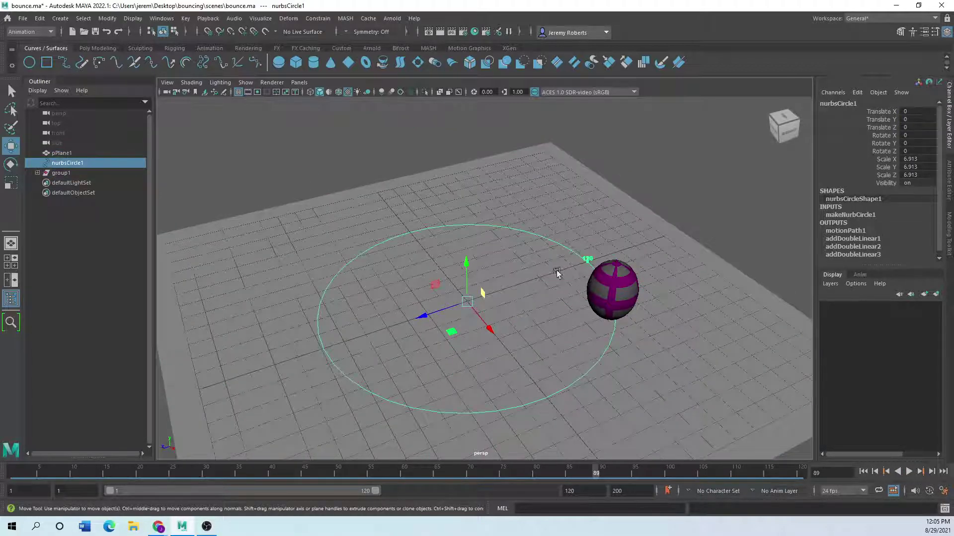
Give group1's motionPath1 U Value keys linear tangents in the Graph Editor
click(162, 18)
mouse_move(183, 93)
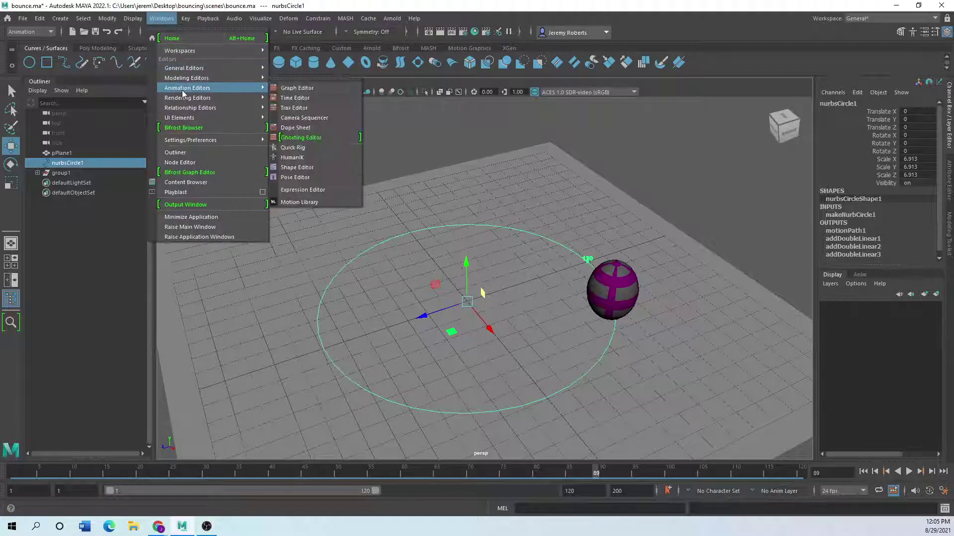
click(302, 90)
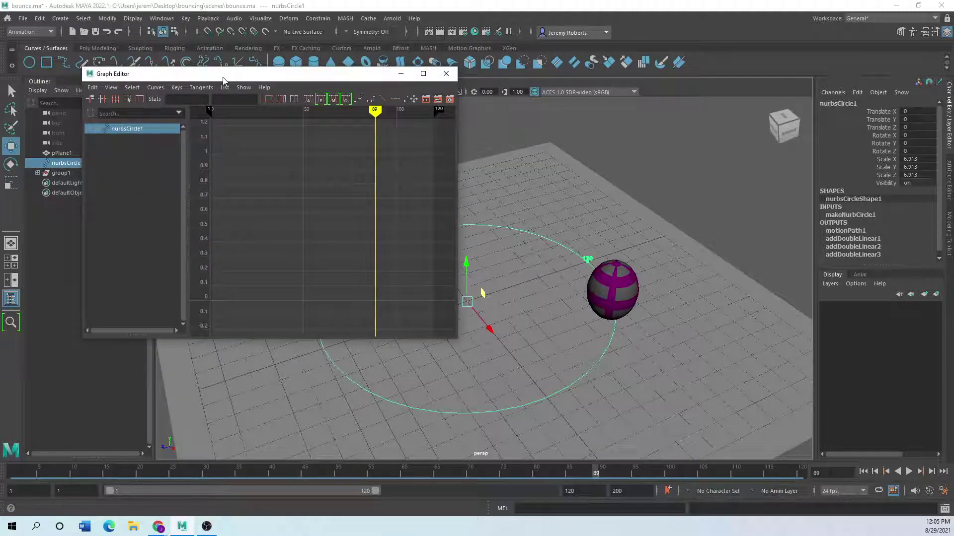
drag(226, 75, 318, 37)
click(69, 175)
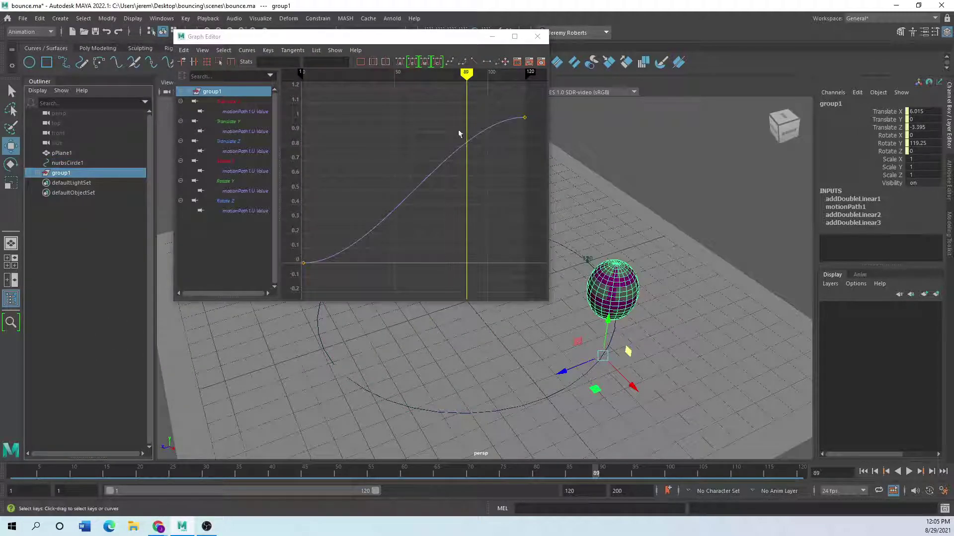
drag(281, 279, 541, 97)
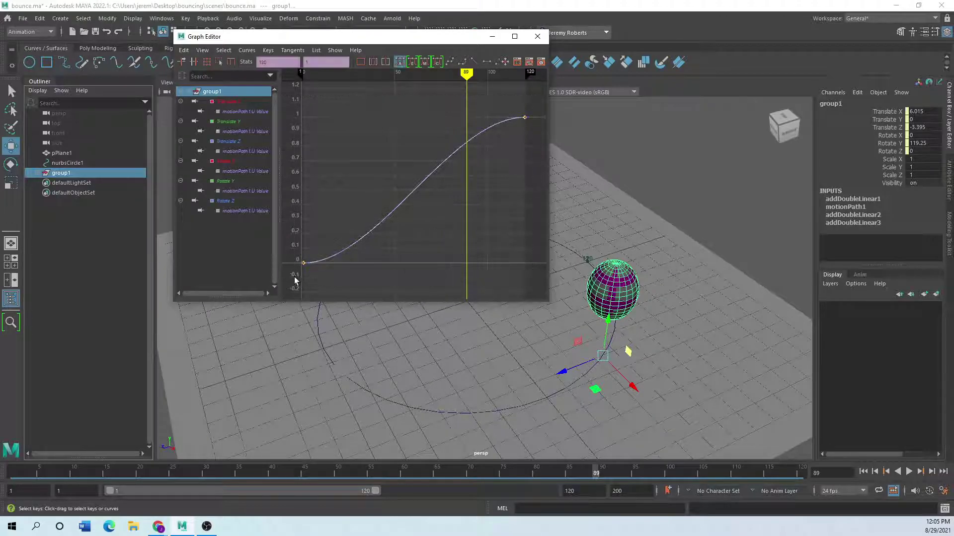
click(474, 63)
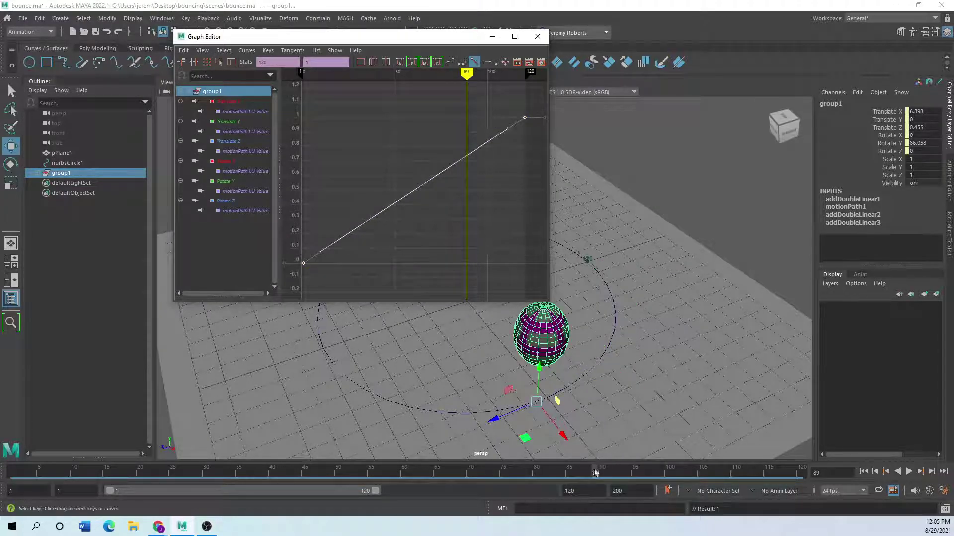
drag(596, 473, 53, 472)
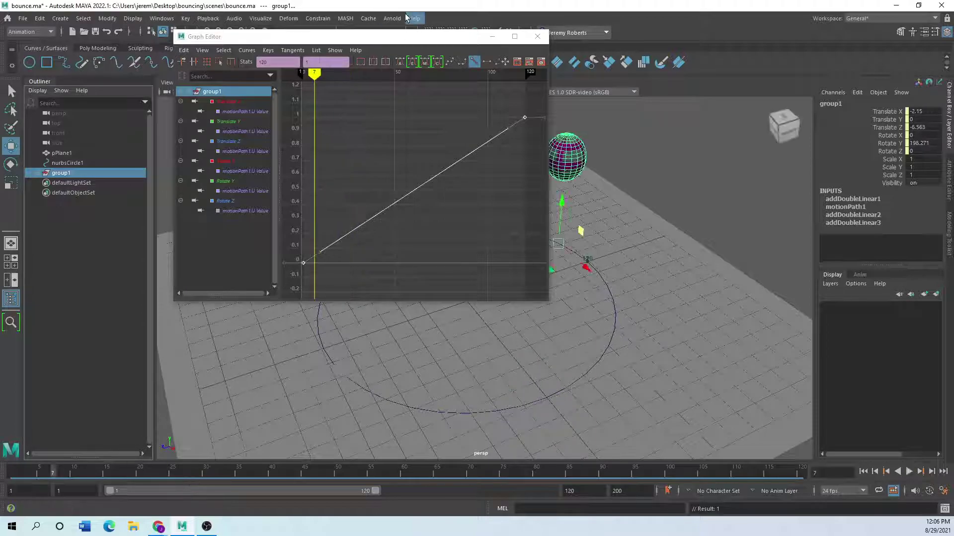
drag(390, 36, 149, 534)
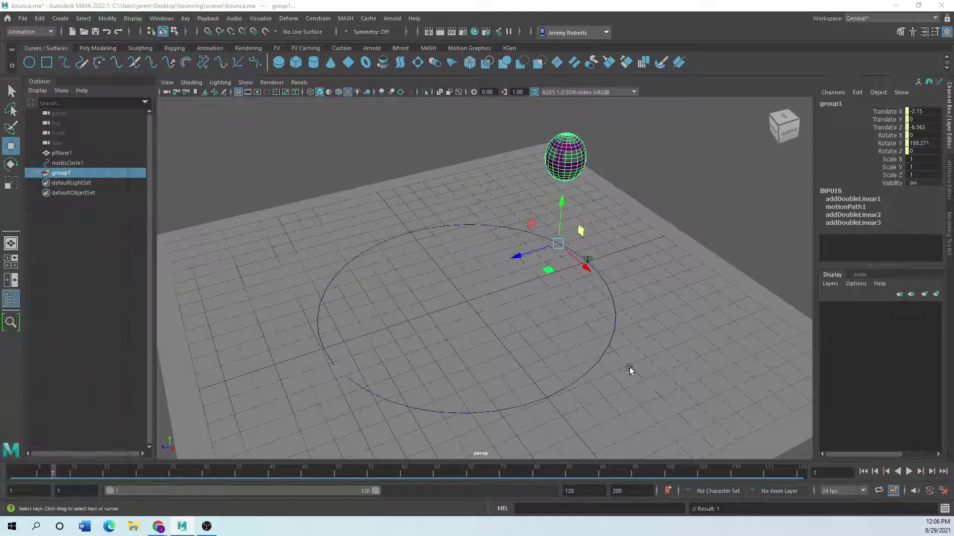
Stop playback at frame 100 and show group1's motionPath1 tab in the Attribute Editor
click(909, 472)
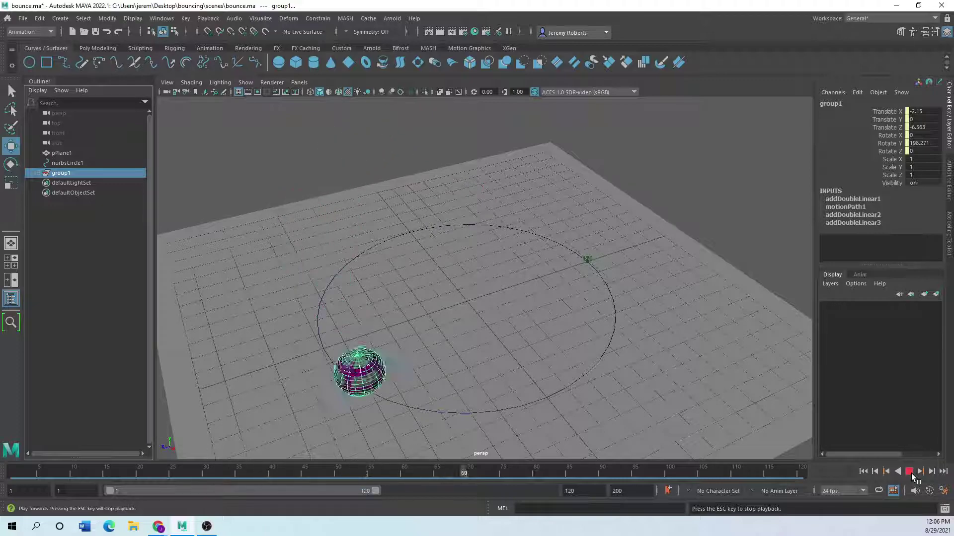
click(909, 472)
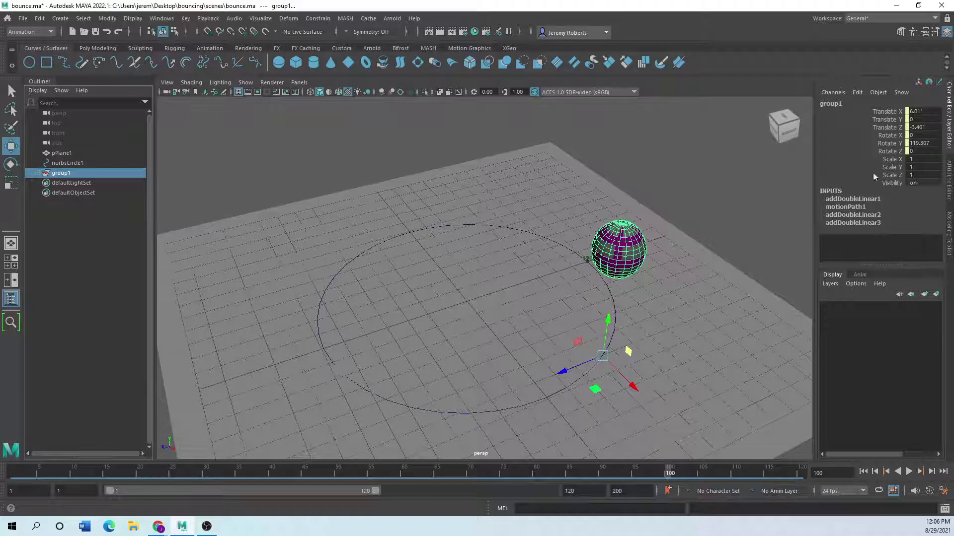
click(550, 238)
click(602, 242)
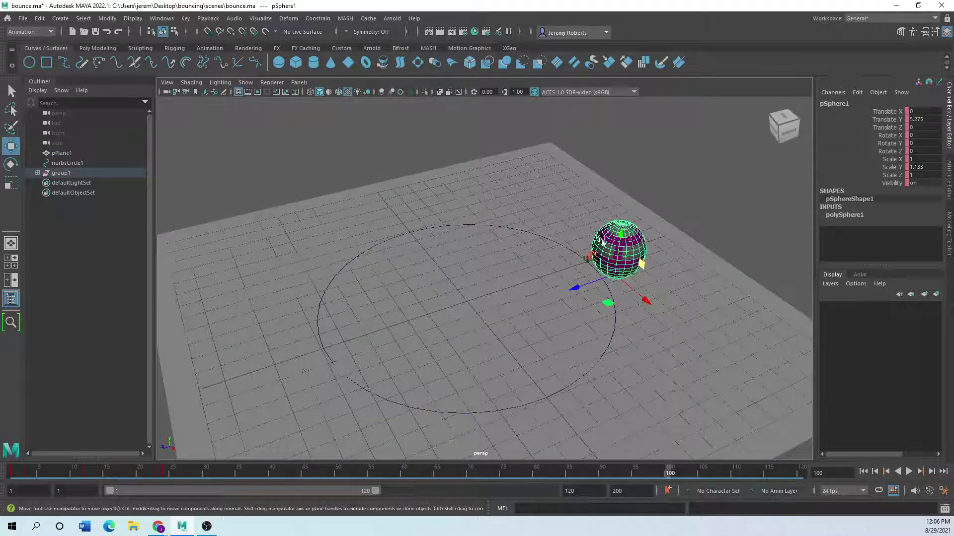
click(60, 173)
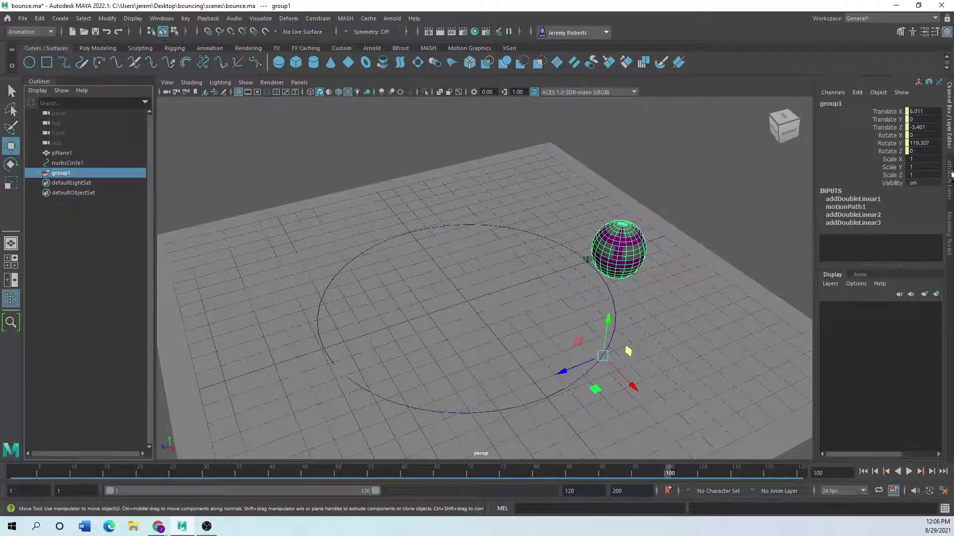
click(950, 174)
click(843, 100)
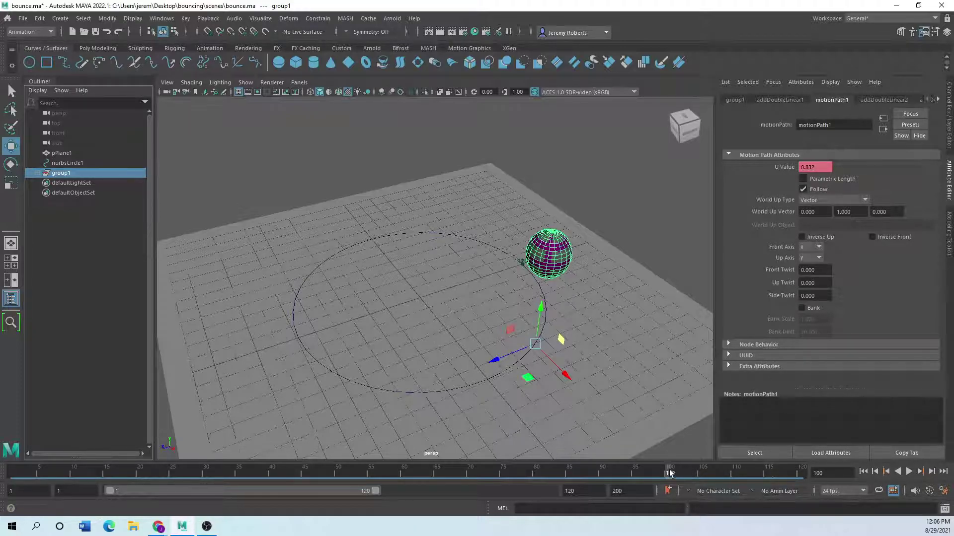
Play and stop the ball along the circle twice, then undo back to frame 89
key(alt+v)
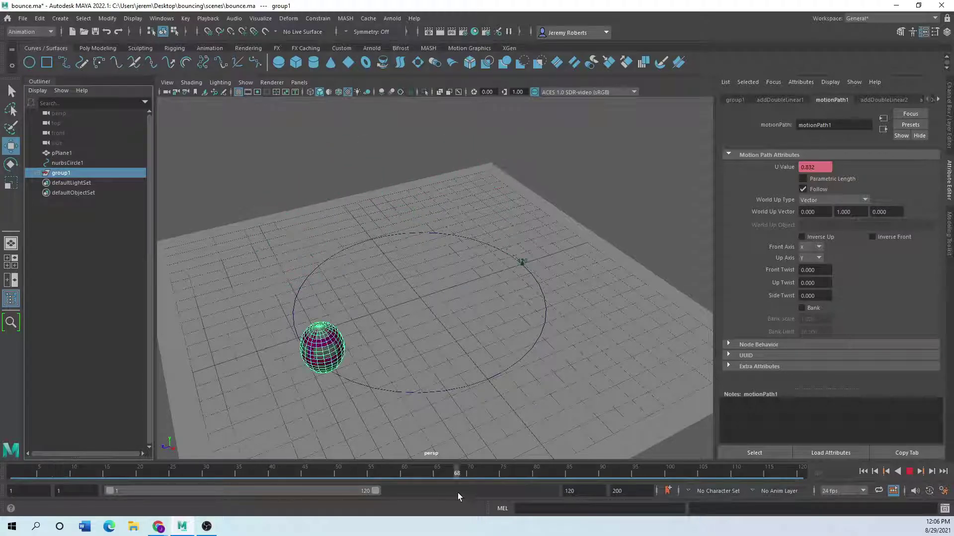
click(404, 472)
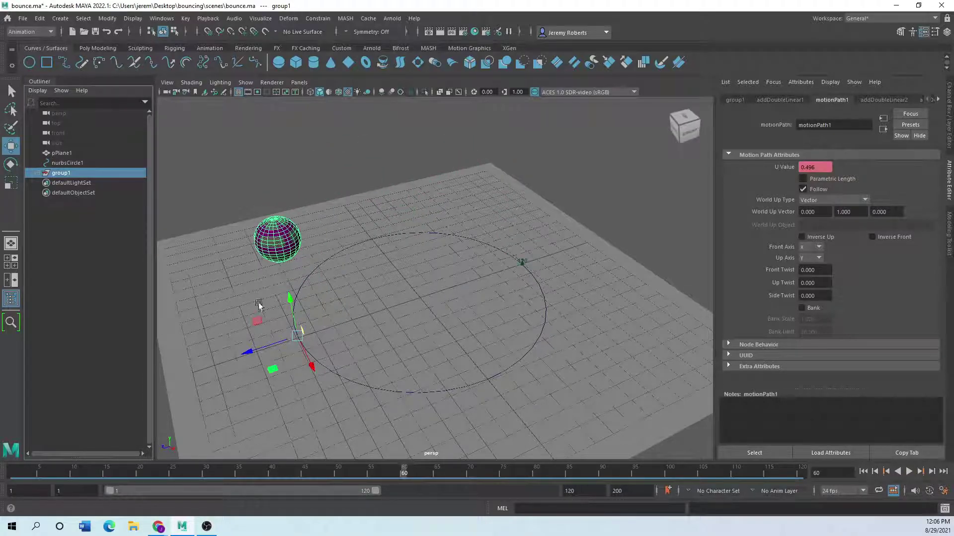
key(alt+v)
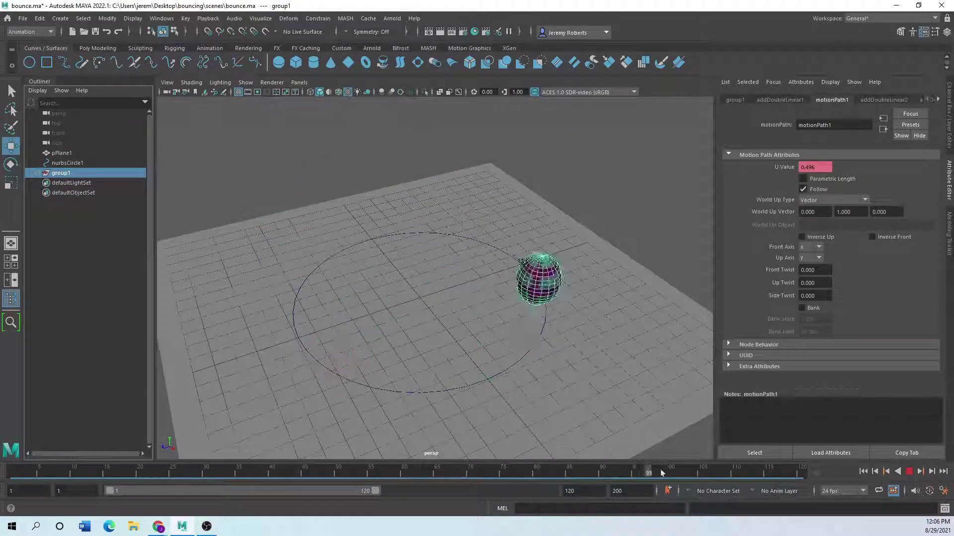
click(718, 469)
key(ctrl+z)
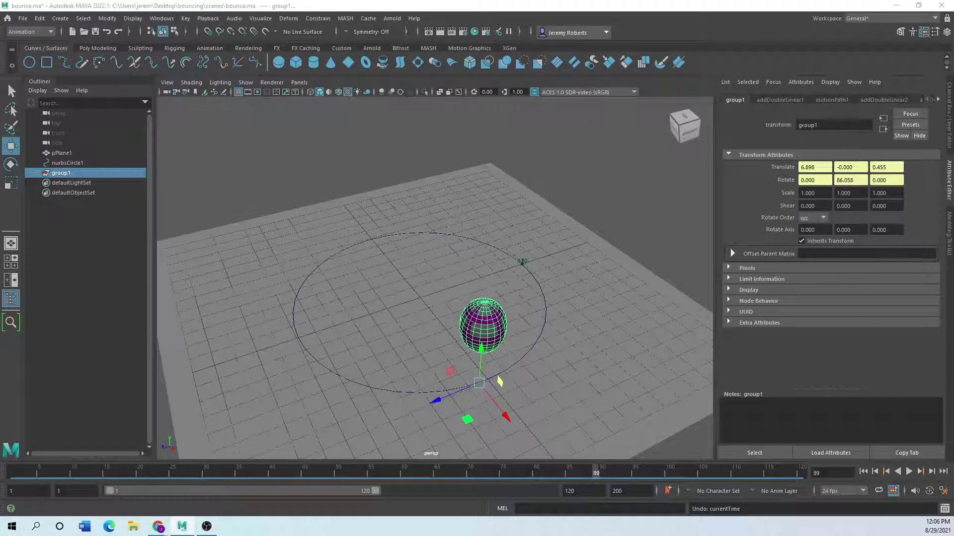
drag(370, 167, 311, 121)
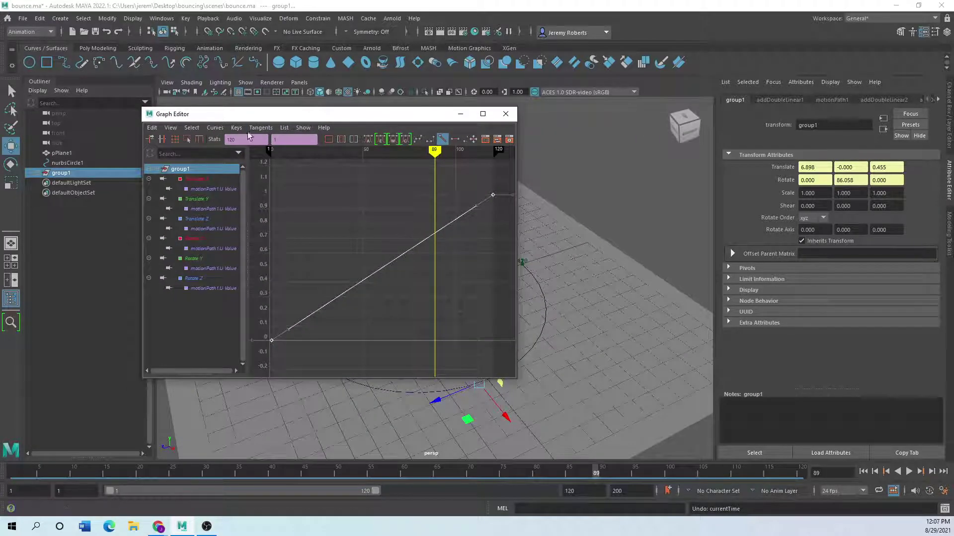
click(214, 128)
mouse_move(268, 155)
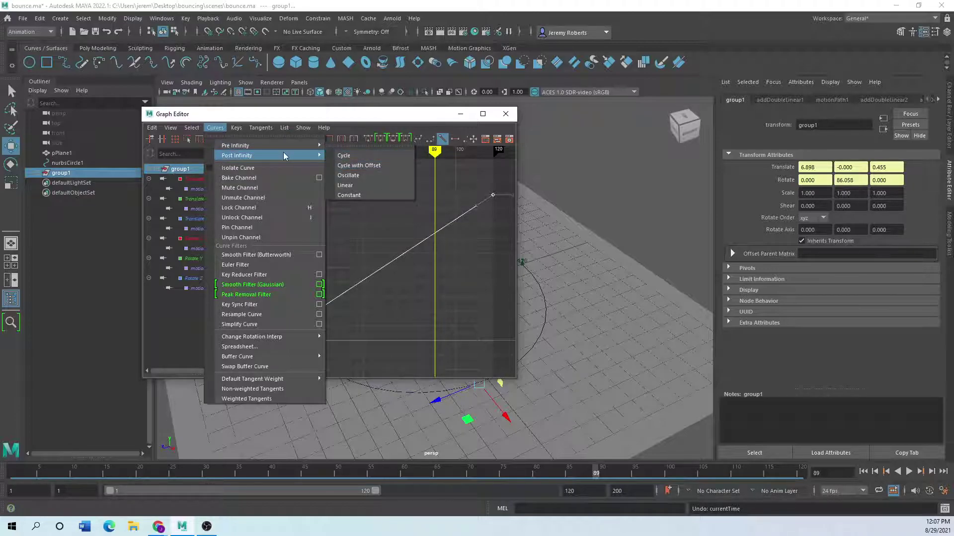
click(218, 118)
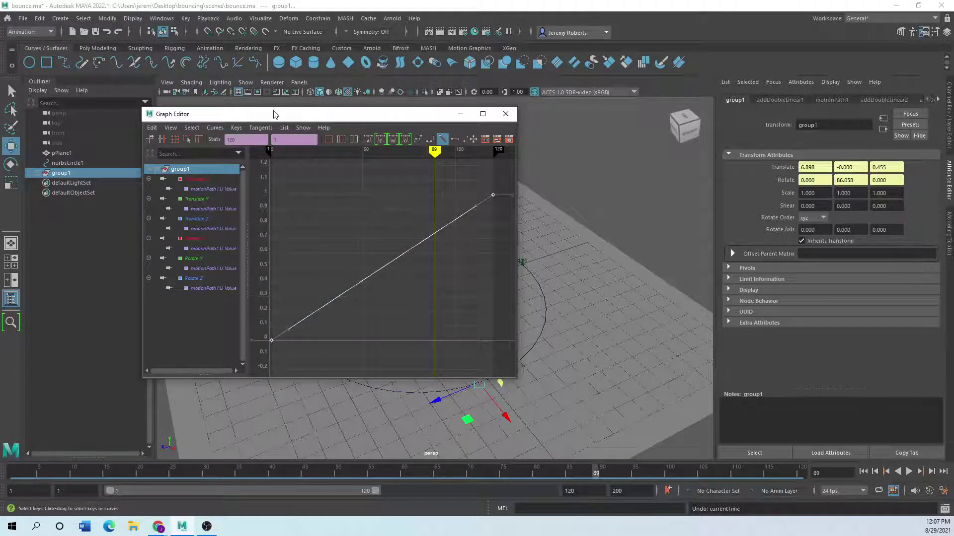
drag(274, 115, 0, 278)
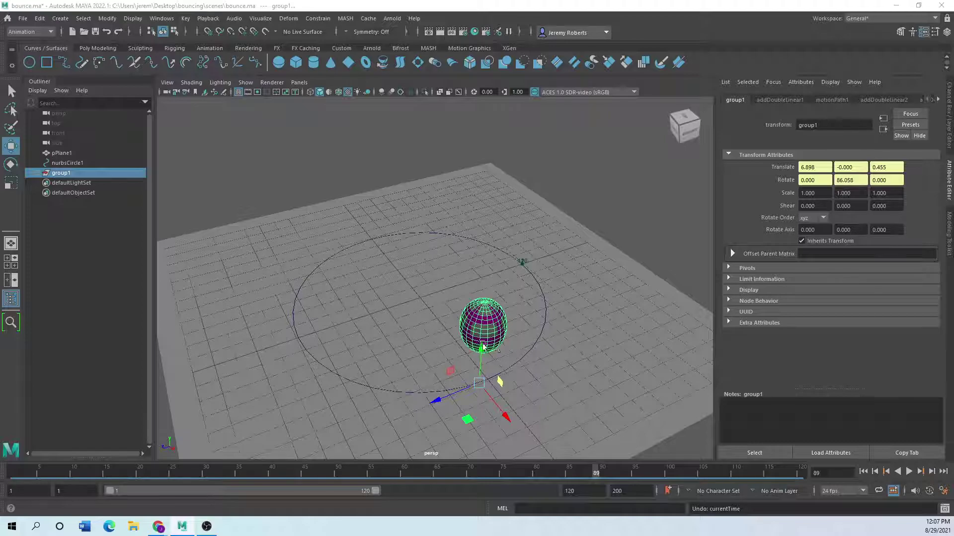
Undo the grouping and circle scaling, and remove the circle path
key(ctrl+z)
key(ctrl+z)
key(ctrl+z)
key(ctrl+z)
key(ctrl+z)
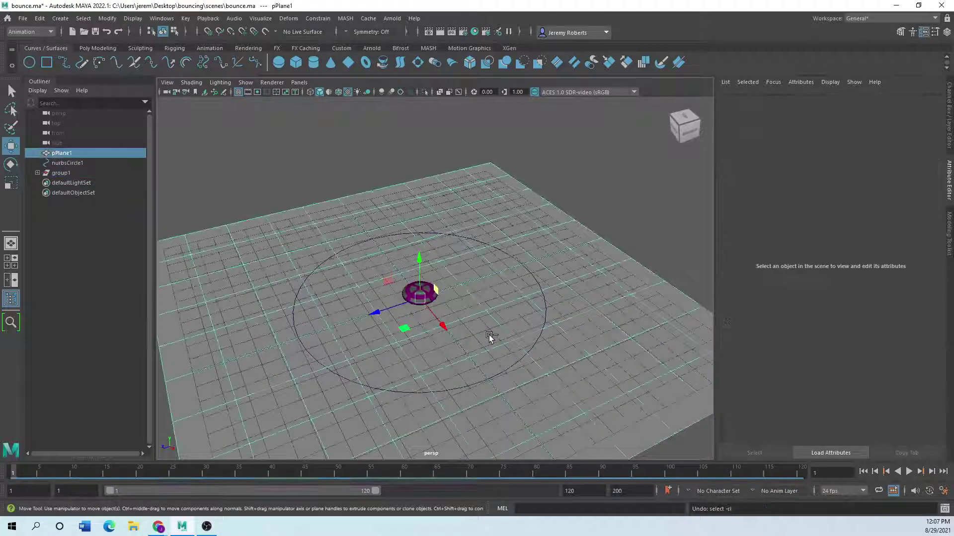
key(ctrl+z)
key(ctrl+z)
key(ctrl+z)
key(ctrl+z)
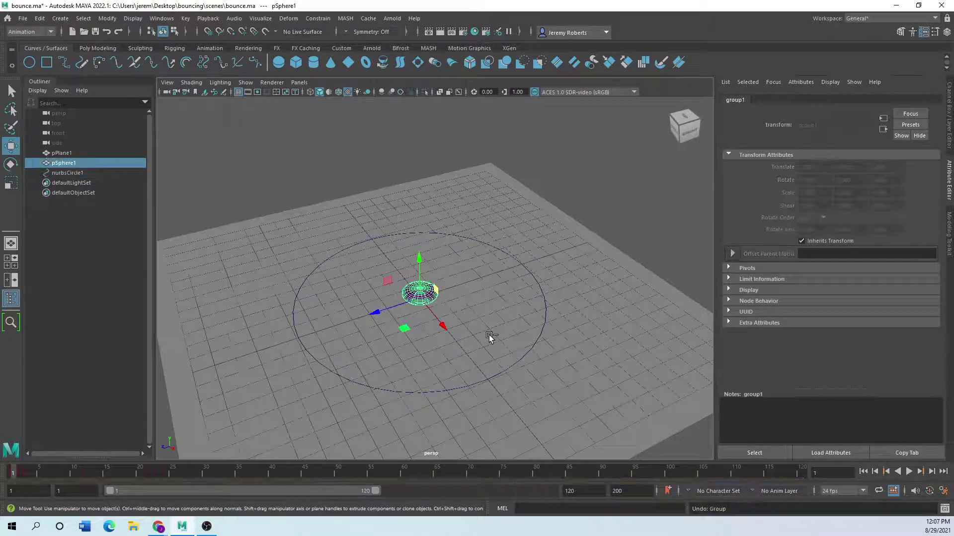
key(ctrl+z)
key(ctrl+z)
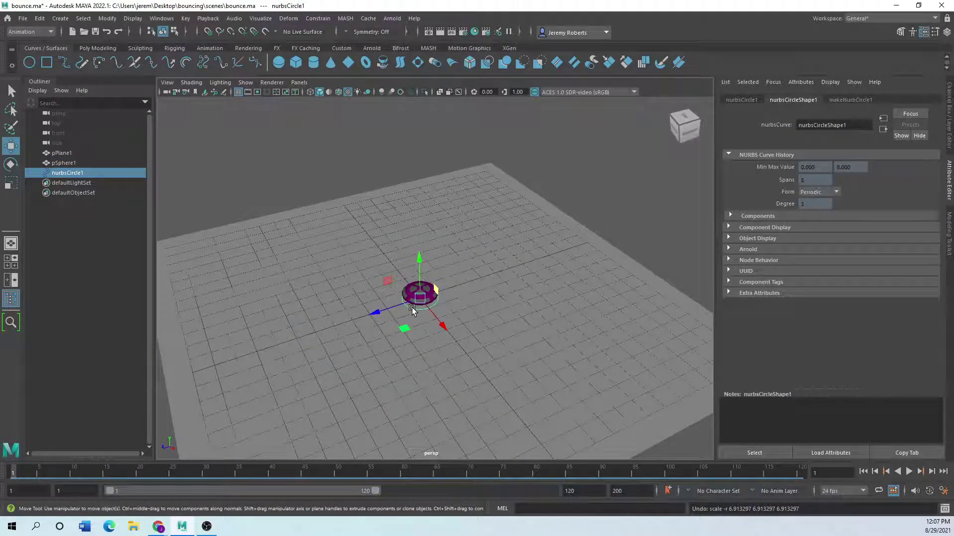
key(Delete)
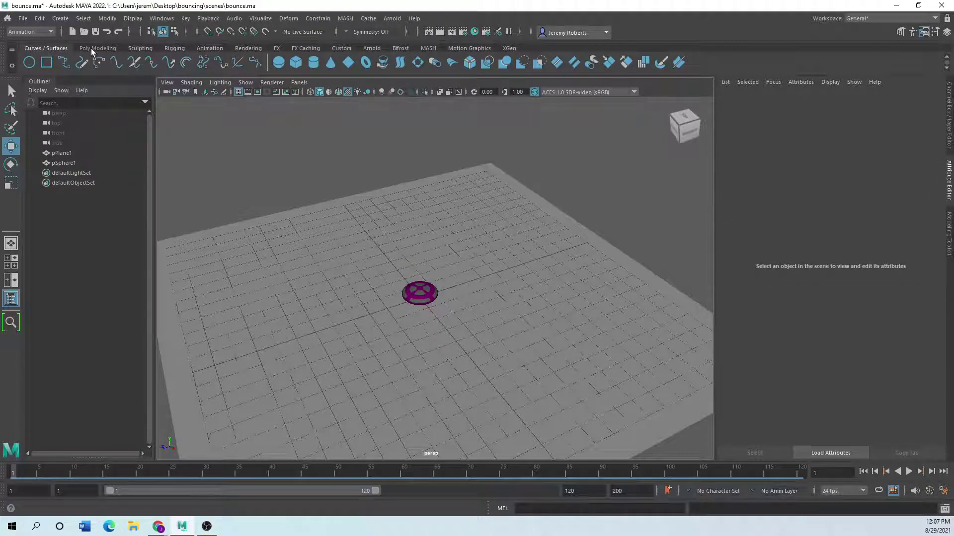
Draw a wavy EP curve, curve1, across the plane and group the sphere into group1
click(63, 62)
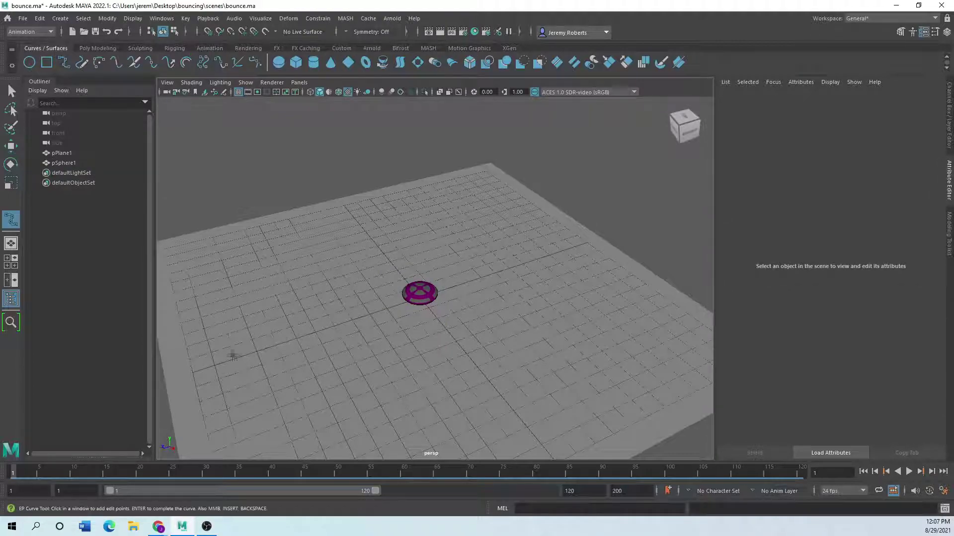
click(217, 368)
click(237, 331)
click(353, 382)
click(374, 342)
click(378, 256)
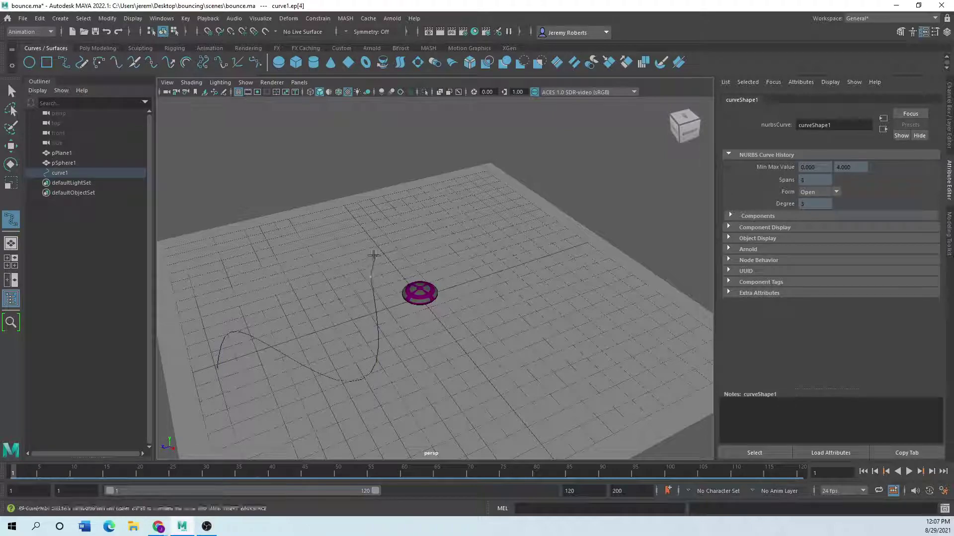
click(397, 243)
click(526, 303)
click(586, 261)
click(557, 223)
key(Return)
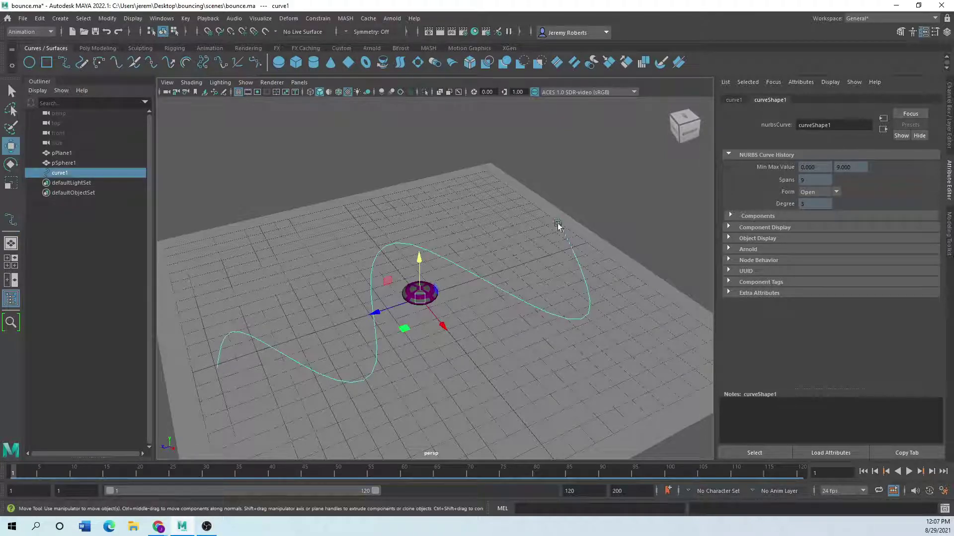
click(409, 292)
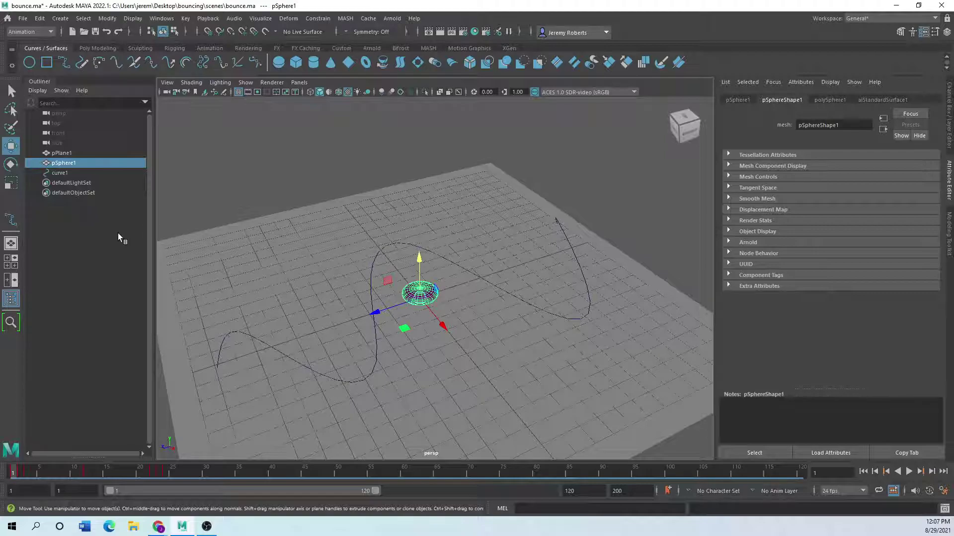
key(ctrl+g)
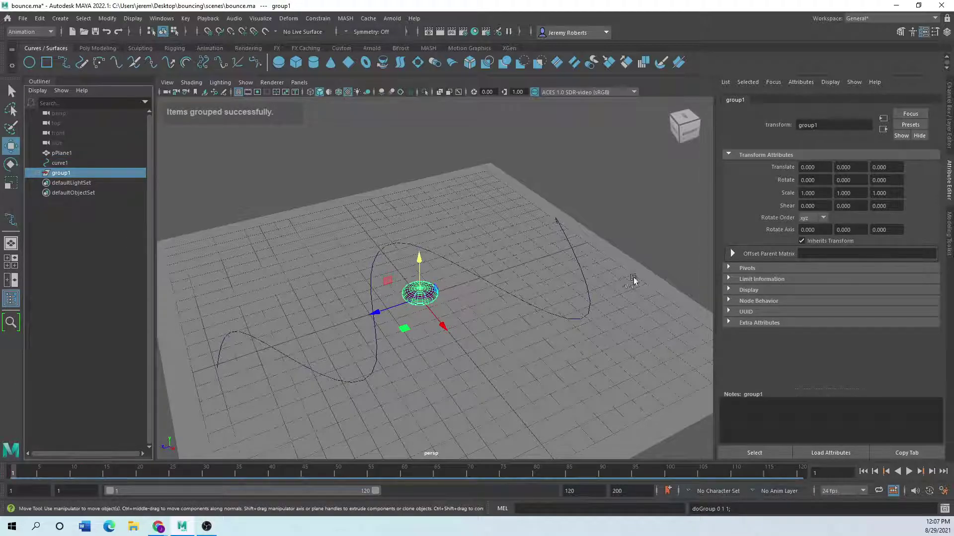
Attach group1 to the wavy curve1 as a motion path
shift+click(587, 289)
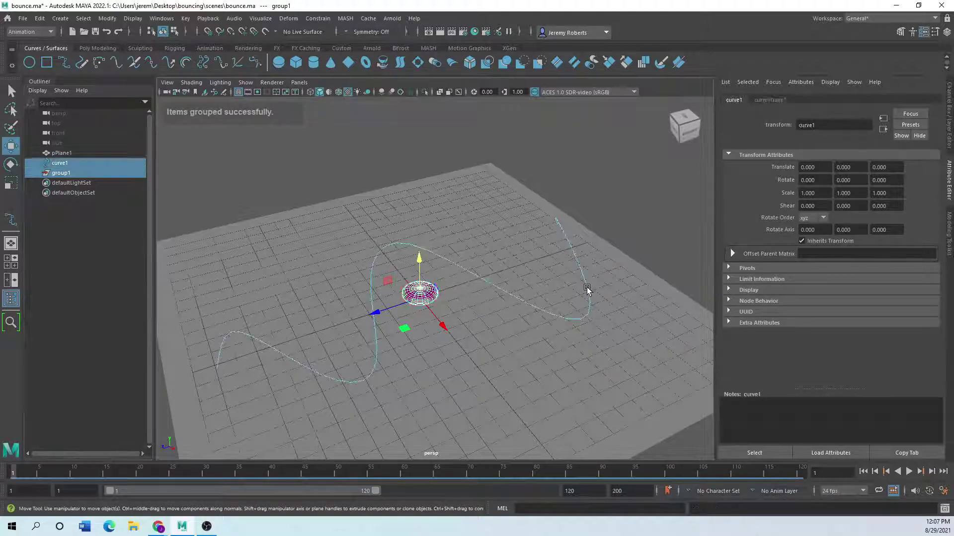
click(319, 19)
mouse_move(377, 118)
click(450, 118)
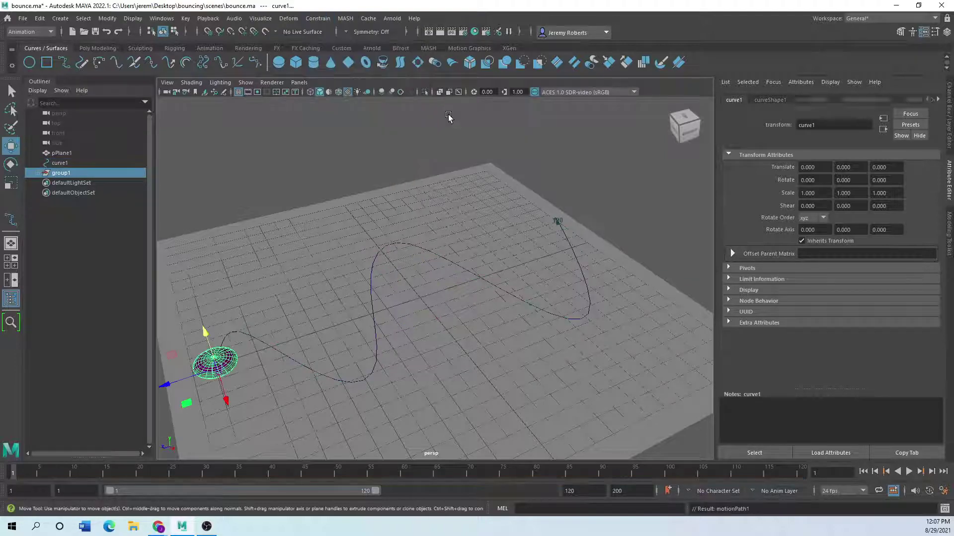
Play and scrub the ride to frame 120, then undo the path attachment and grouping
key(alt+v)
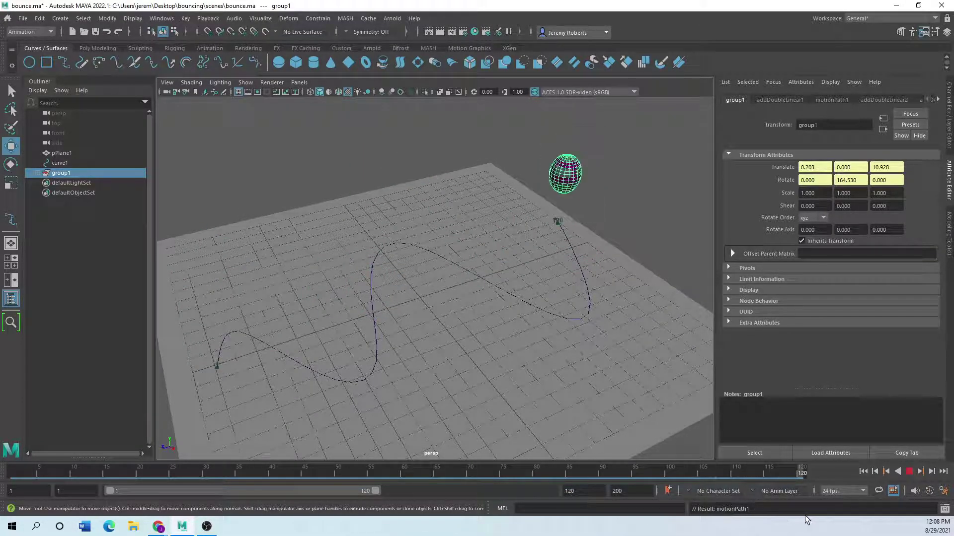
drag(802, 472, 584, 477)
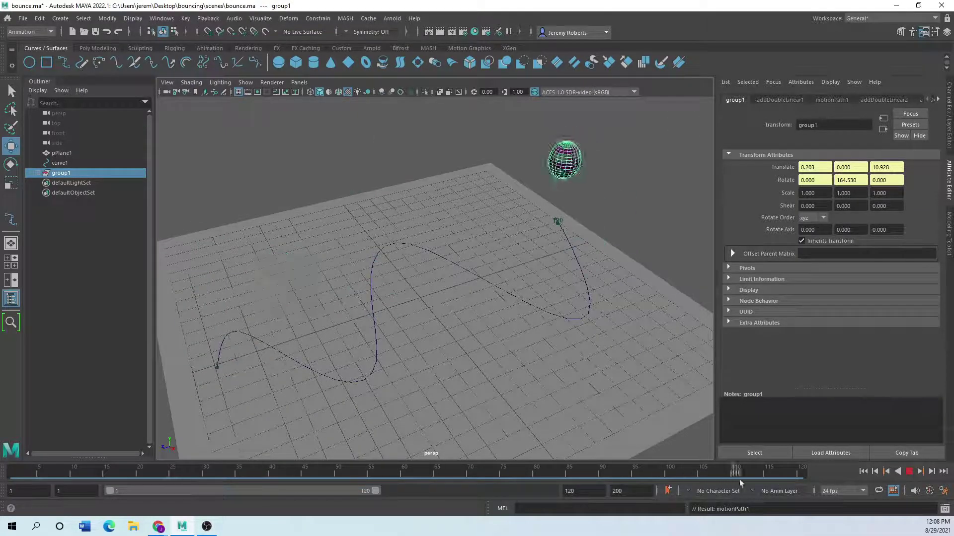
key(alt+v)
click(804, 477)
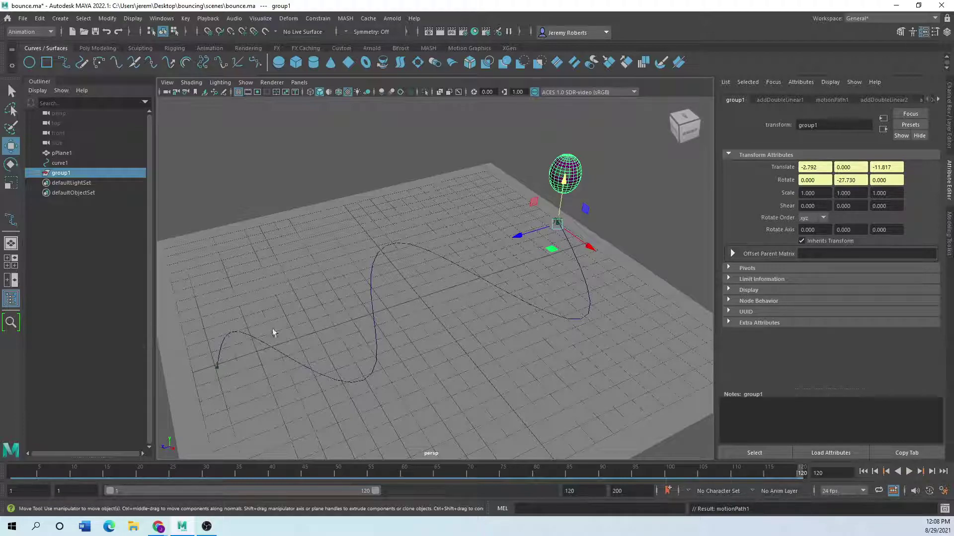
key(ctrl+z)
key(ctrl+z)
key(ctrl+z)
key(ctrl+z)
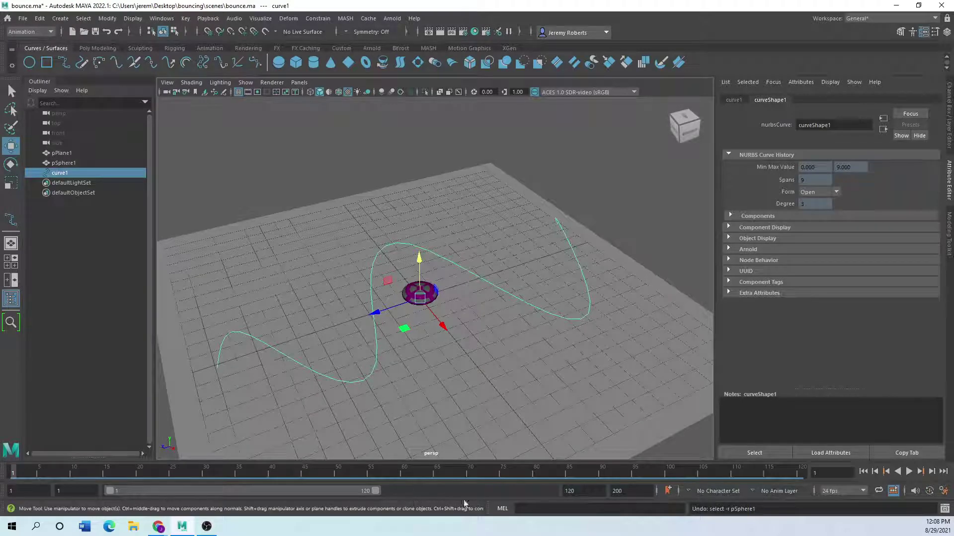
Extend the animation end time to 500 frames
double_click(580, 491)
text(5)
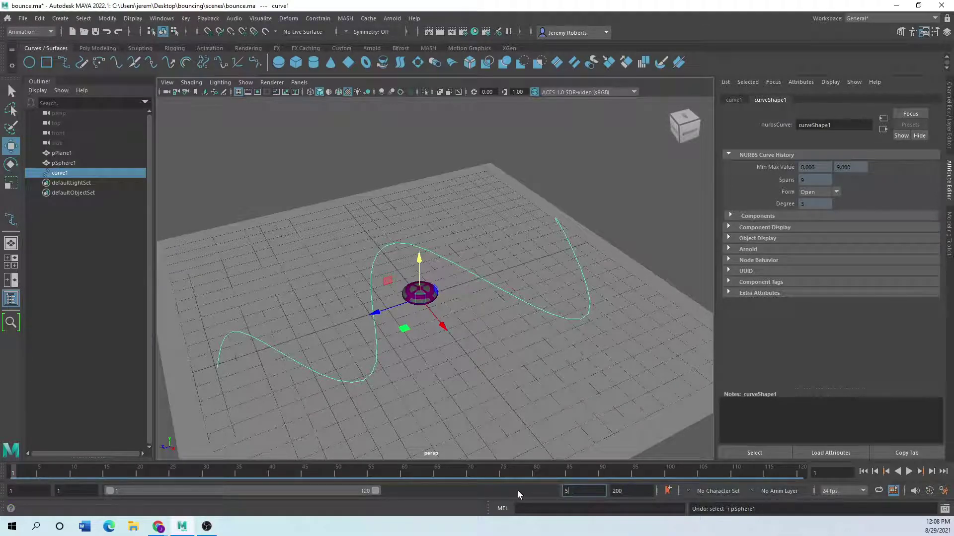
text(00)
key(Return)
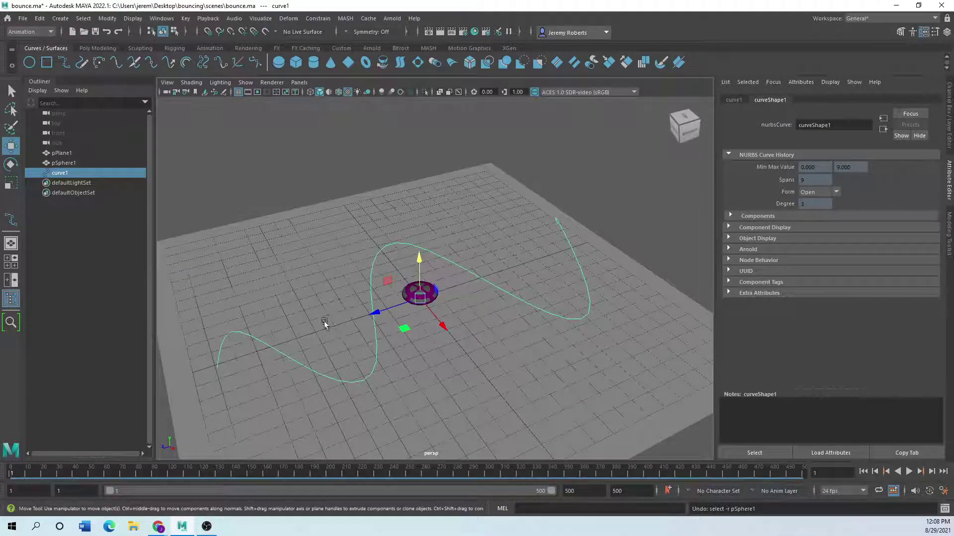
click(429, 293)
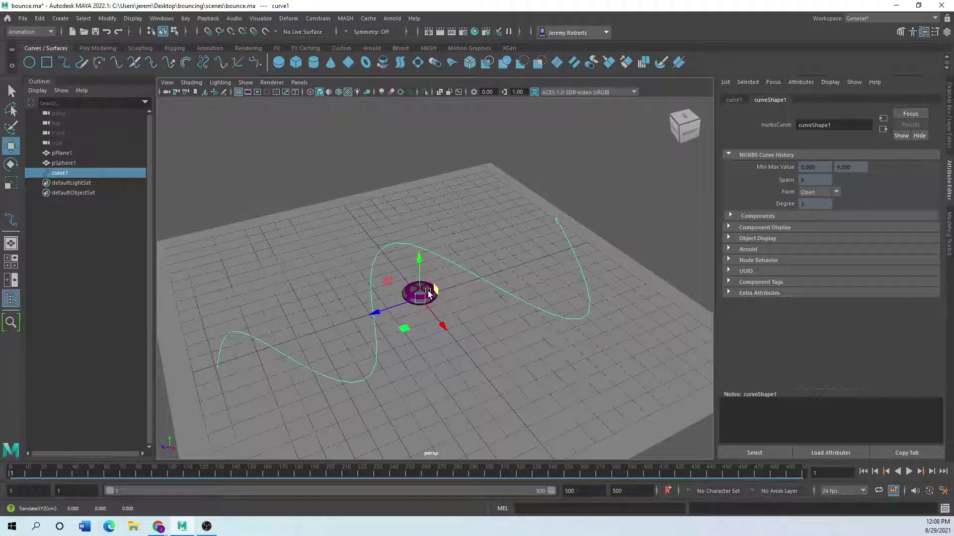
Group pSphere1 into group1 and attach it to curve1 as a motion path
click(62, 163)
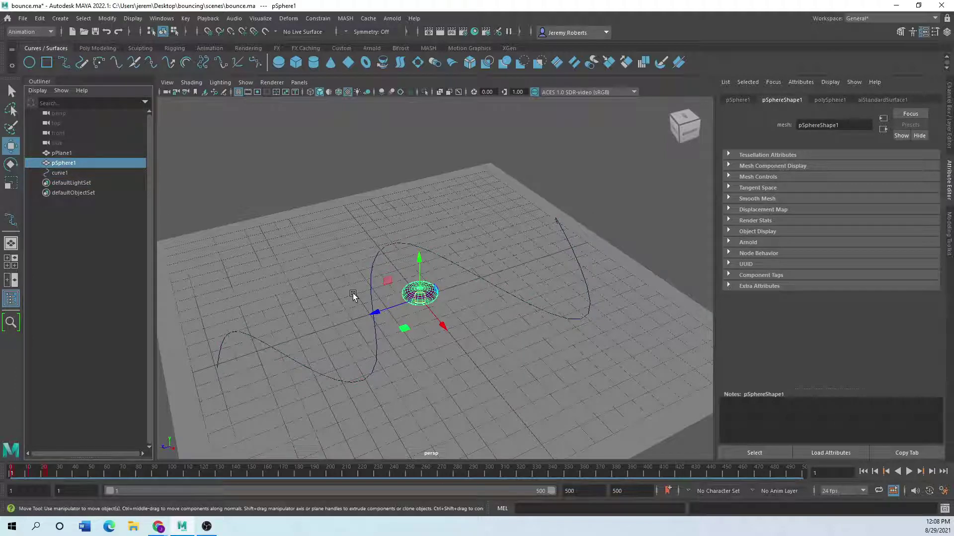
key(ctrl+g)
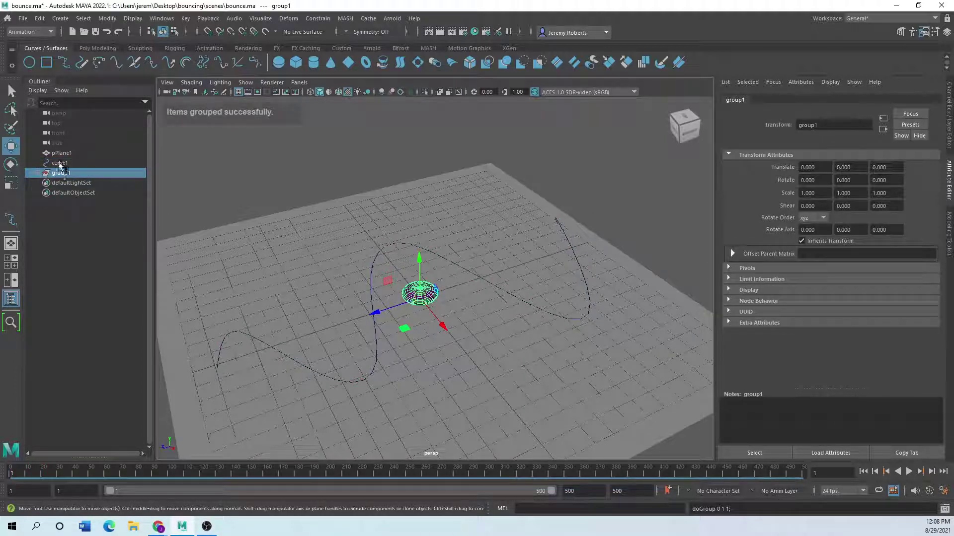
ctrl+click(59, 163)
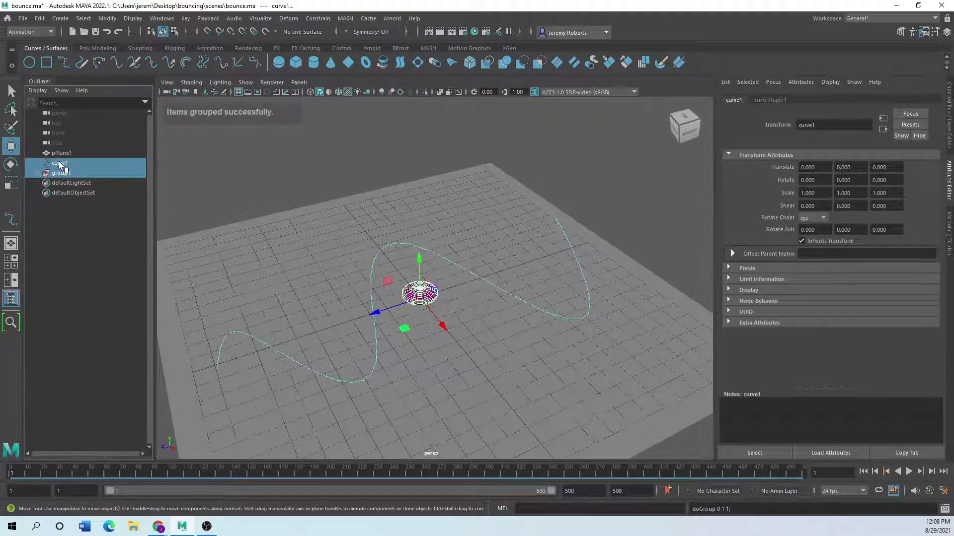
click(320, 18)
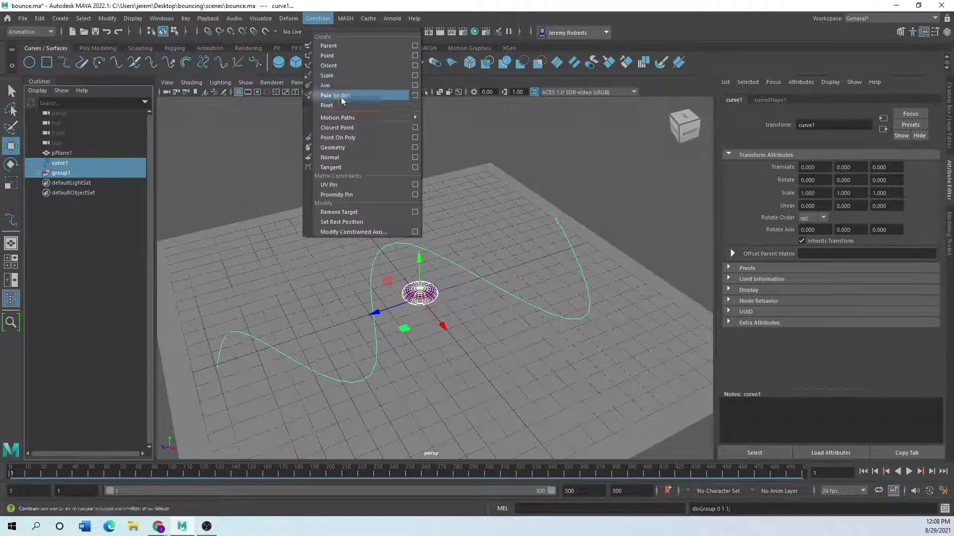
mouse_move(346, 119)
click(436, 118)
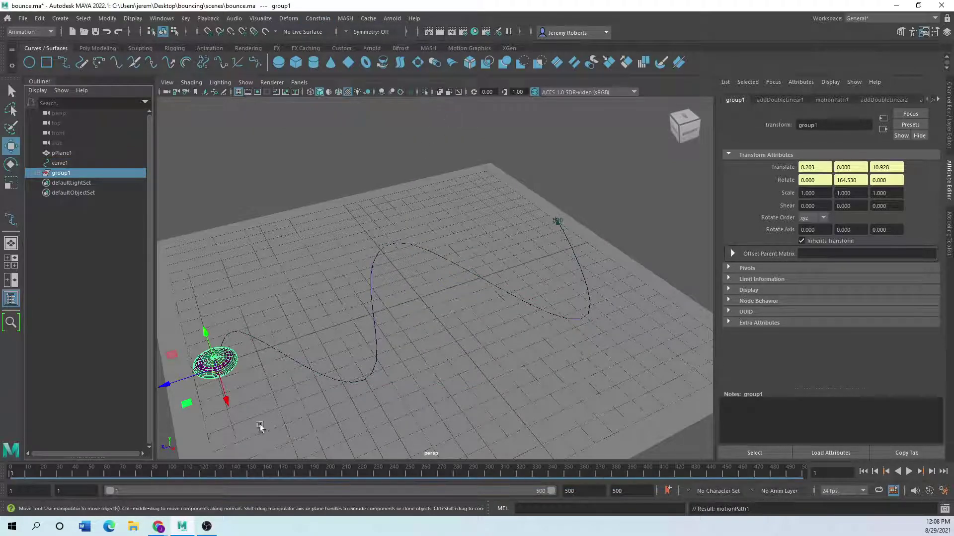
Play the animation so the ball travels along curve1 over 500 frames
click(909, 473)
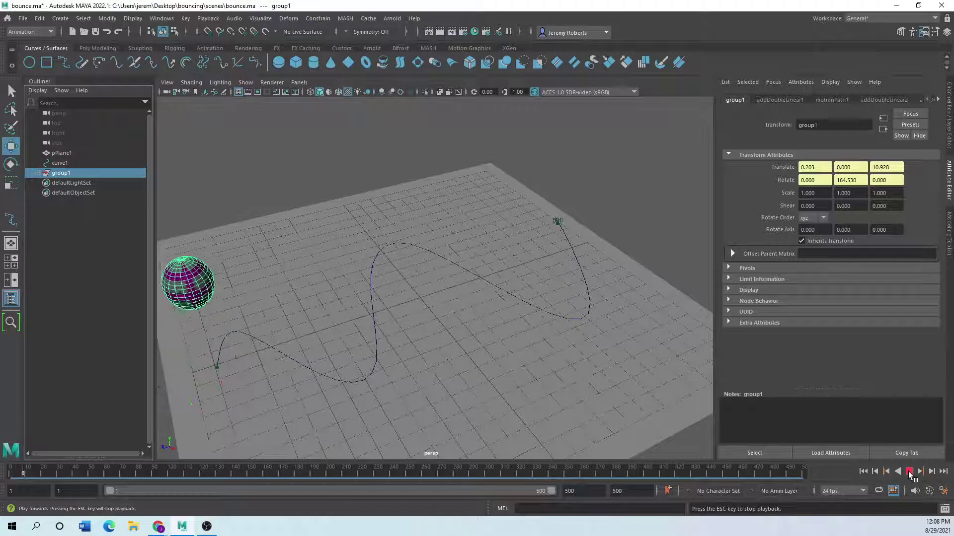